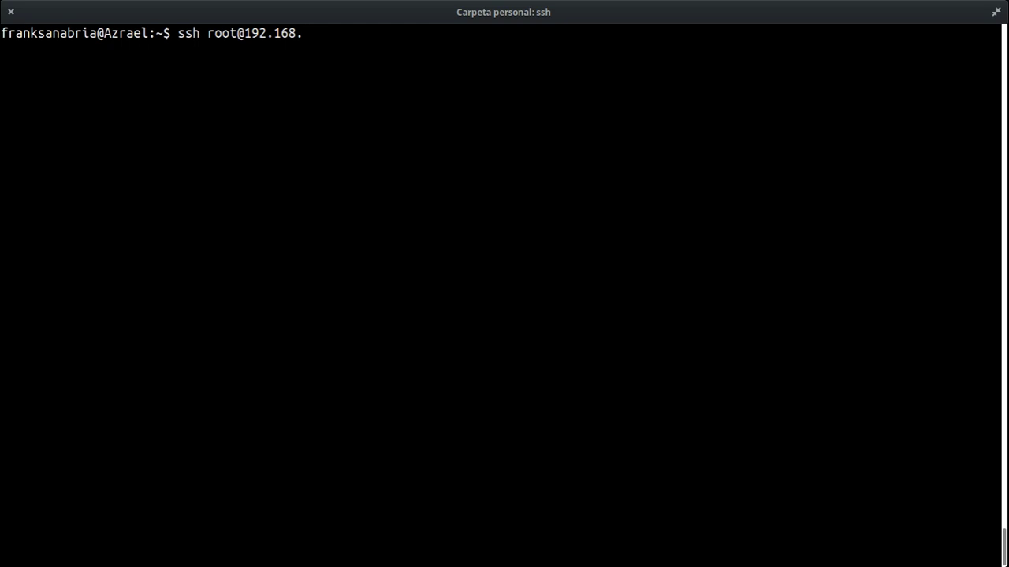
# Log in to the PBX server over SSH as root and install the asterisk-g729 package.
pyautogui.press('Return')
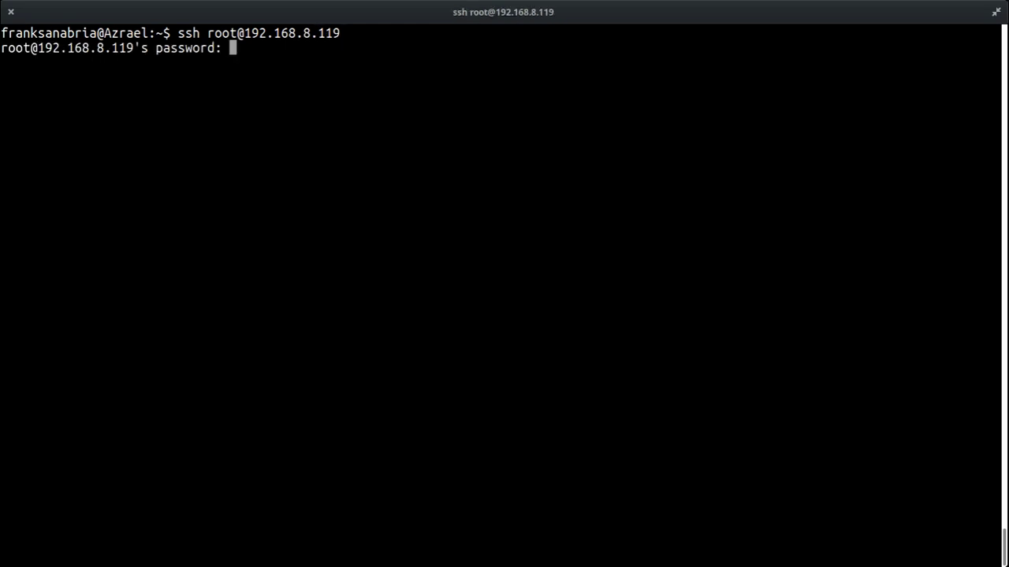
pyautogui.press('Return')
pyautogui.write('yum install ')
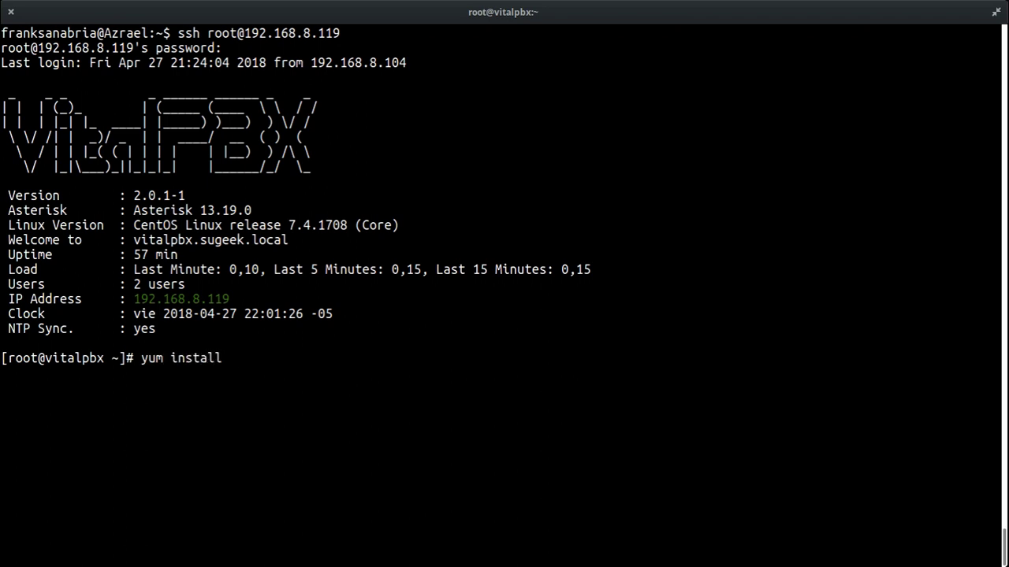
pyautogui.write('asterisk')
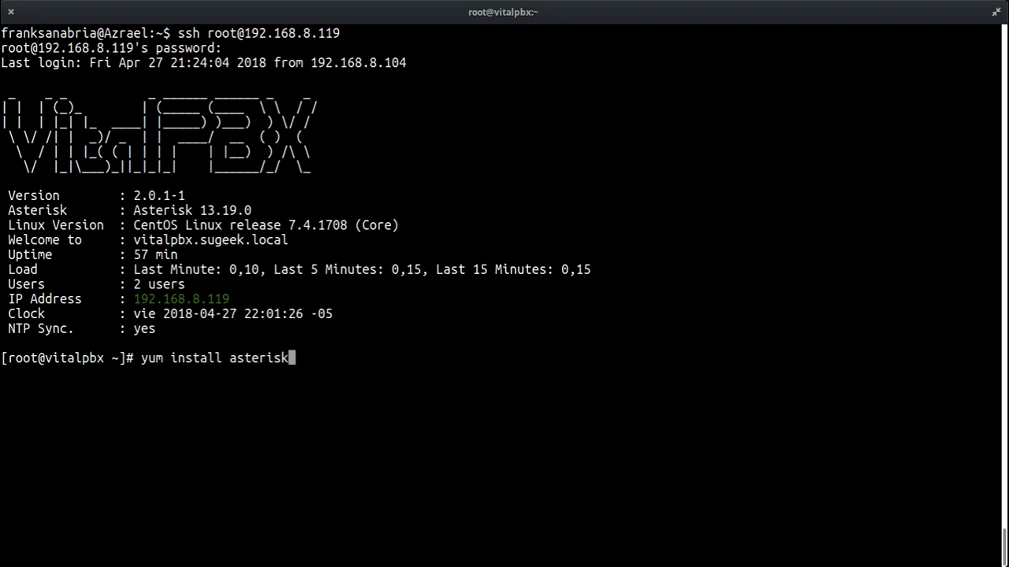
pyautogui.write('-g729')
pyautogui.press('Return')
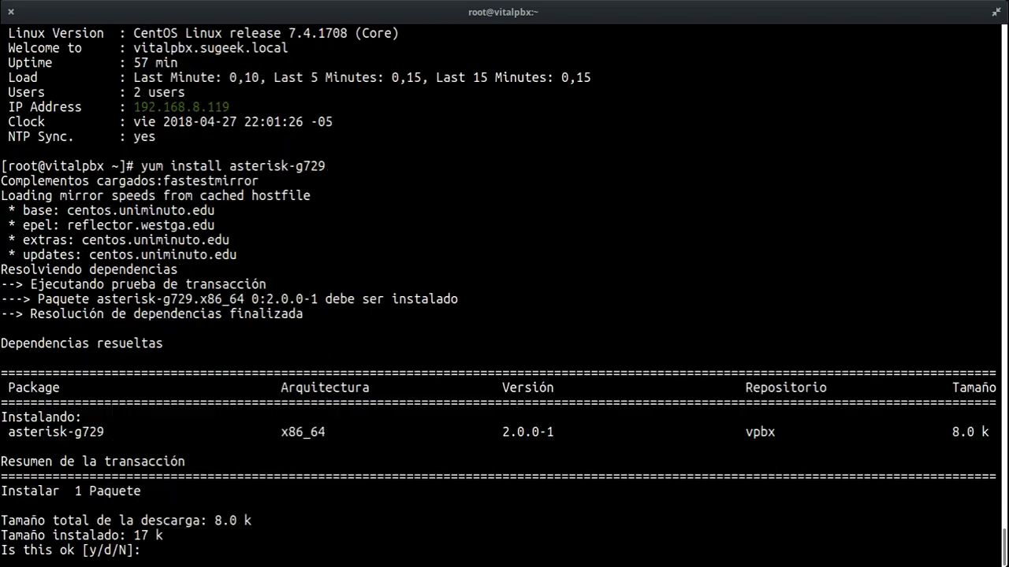
pyautogui.write('y')
pyautogui.press('Return')
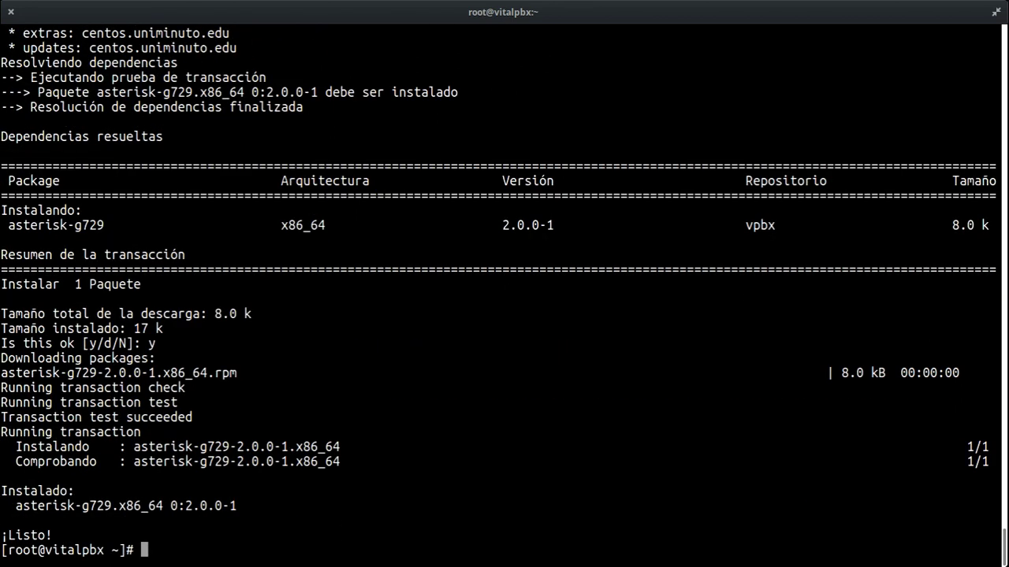
# Update all system packages with 'yum update -y' and restart the Asterisk service.
pyautogui.write('yum update -y')
pyautogui.press('Return')
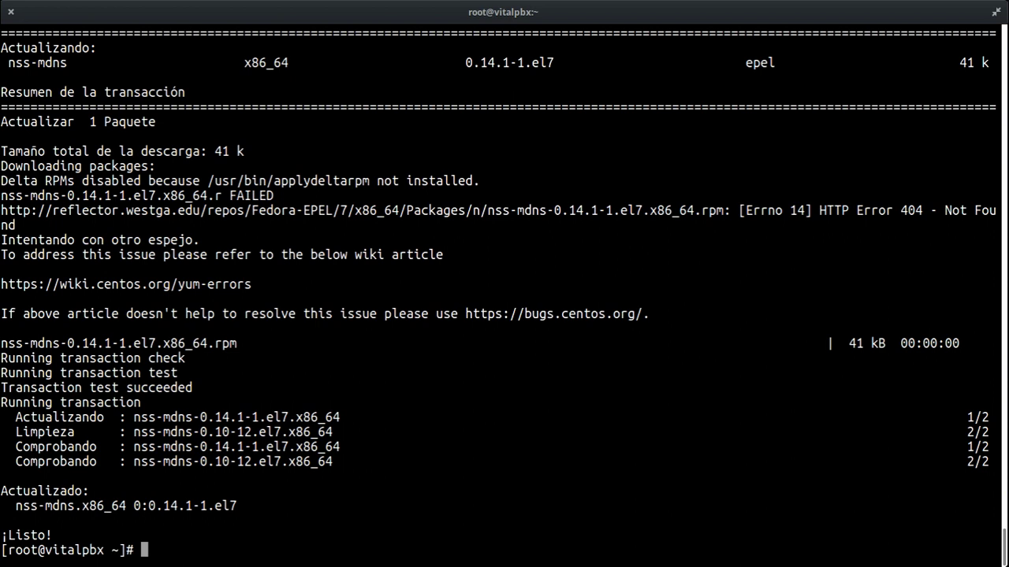
pyautogui.write('systemctl restart asterisk')
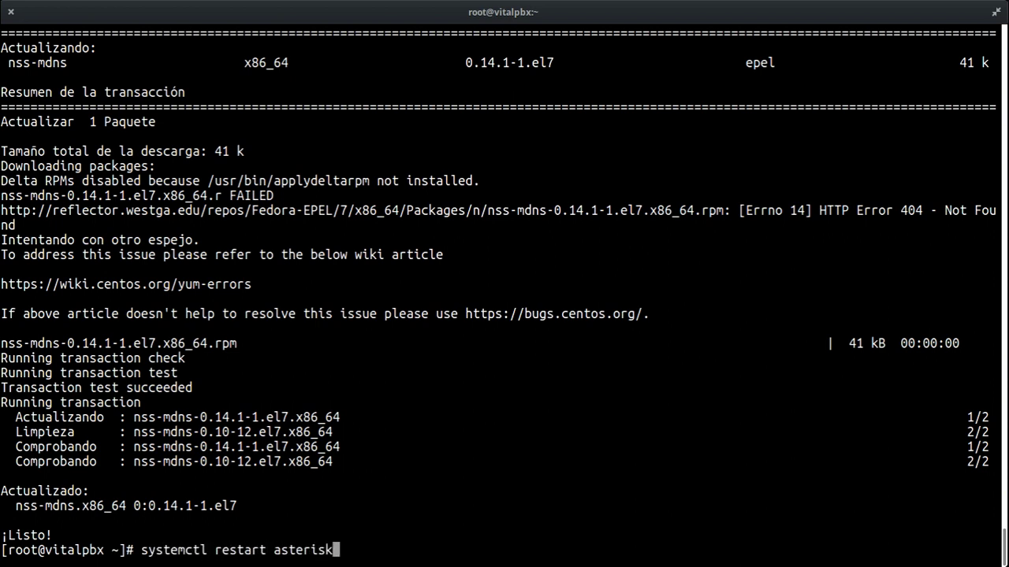
pyautogui.press('Return')
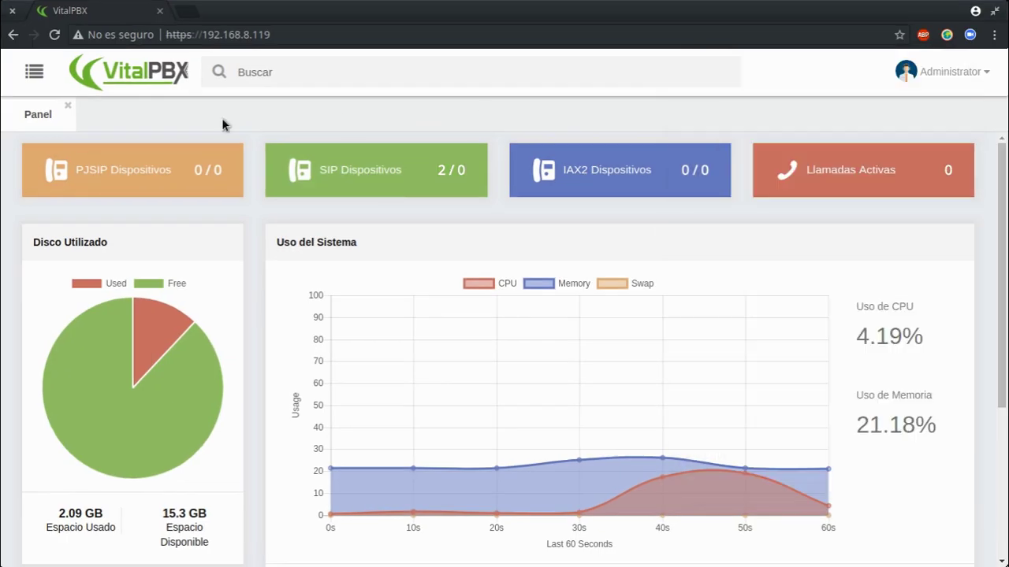
# Open the Estados status report and view its registrations and SIP devices lists.
pyautogui.click(35, 72)
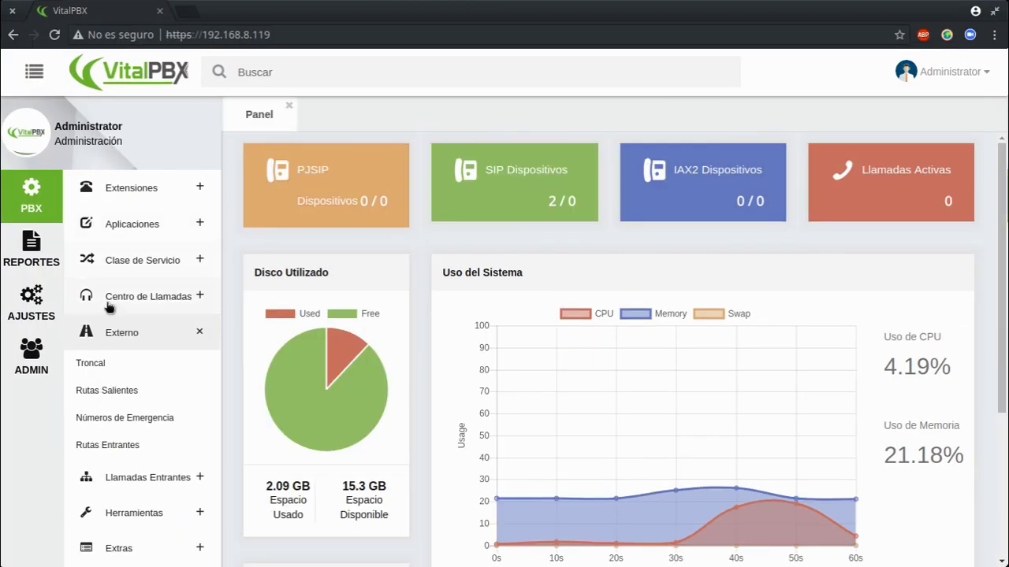
pyautogui.click(128, 189)
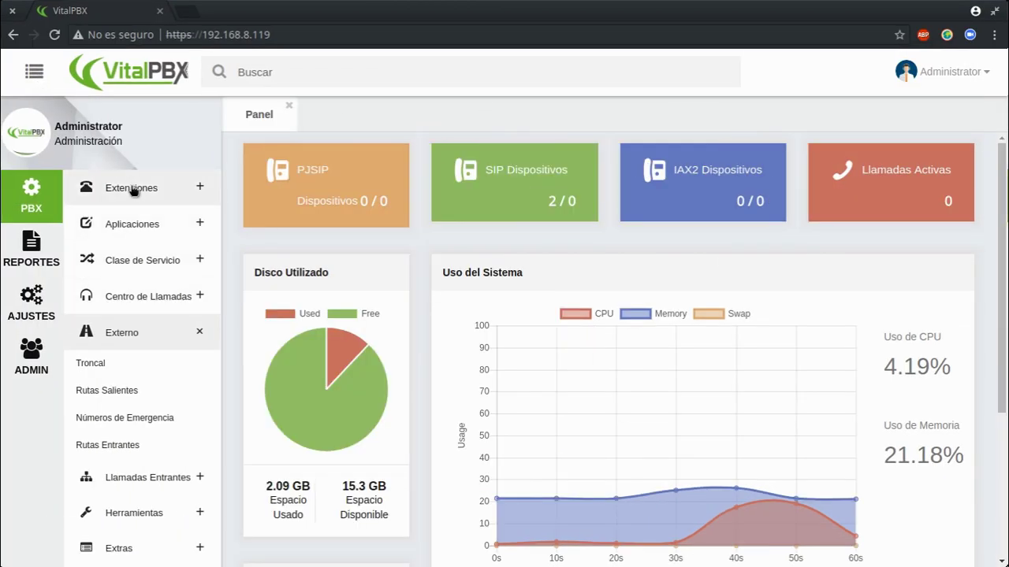
pyautogui.click(32, 250)
pyautogui.click(92, 253)
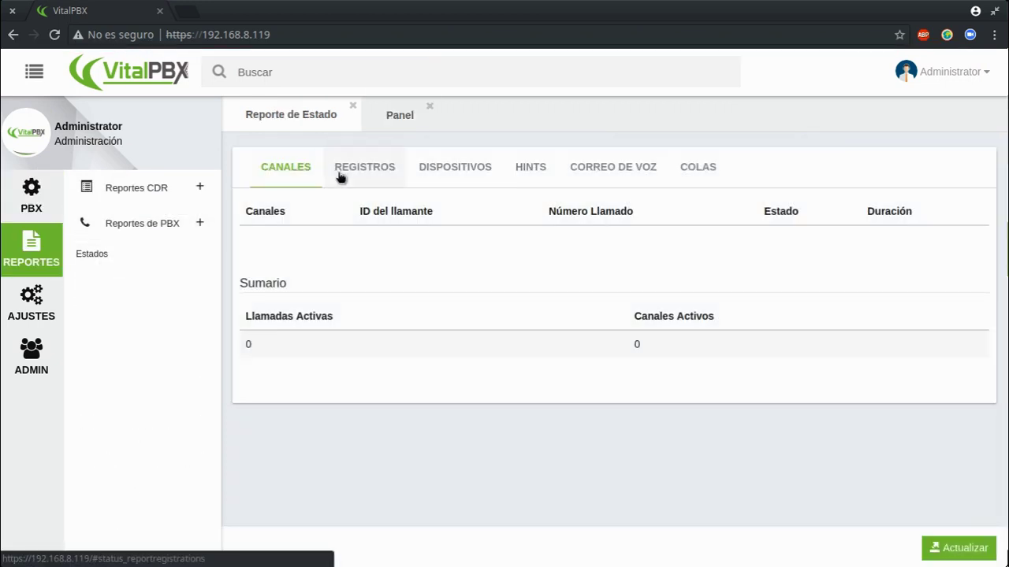
pyautogui.click(346, 170)
pyautogui.click(449, 169)
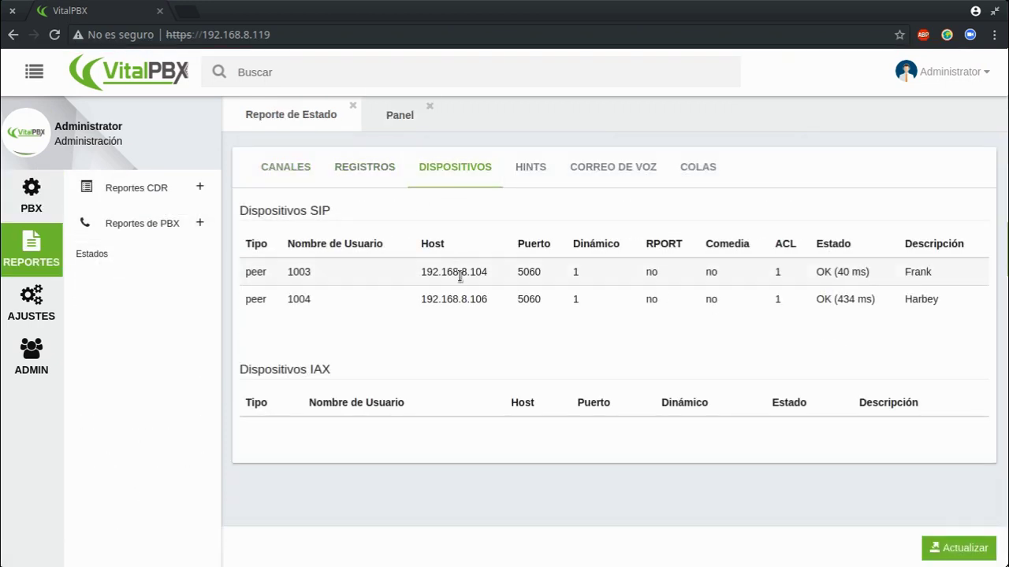
# Confirm SIP extensions 1003 and 1004 report OK, then close the status report.
pyautogui.moveTo(308, 272); pyautogui.dragTo(826, 290)
pyautogui.moveTo(932, 271); pyautogui.dragTo(824, 276)
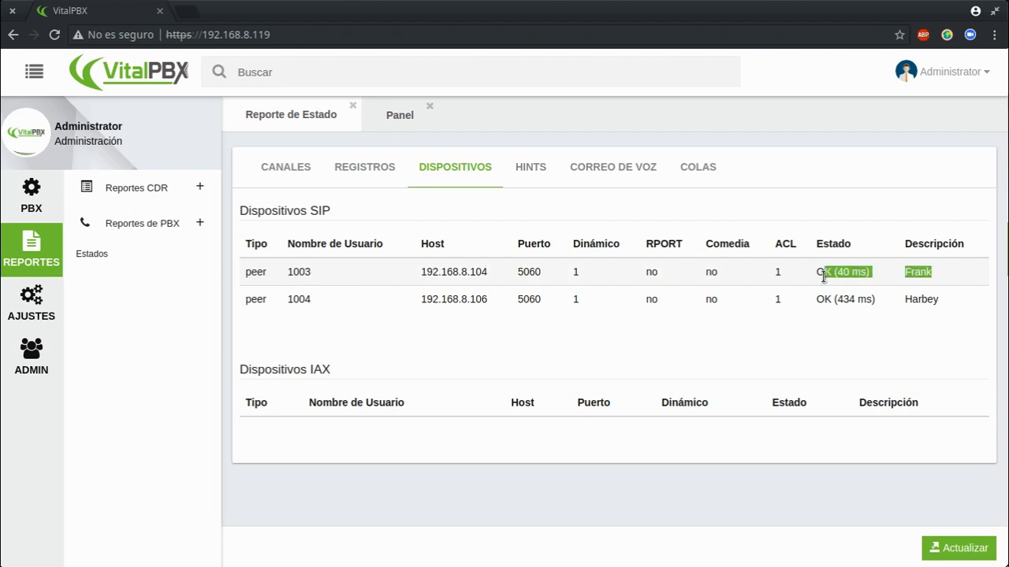
pyautogui.click(833, 303)
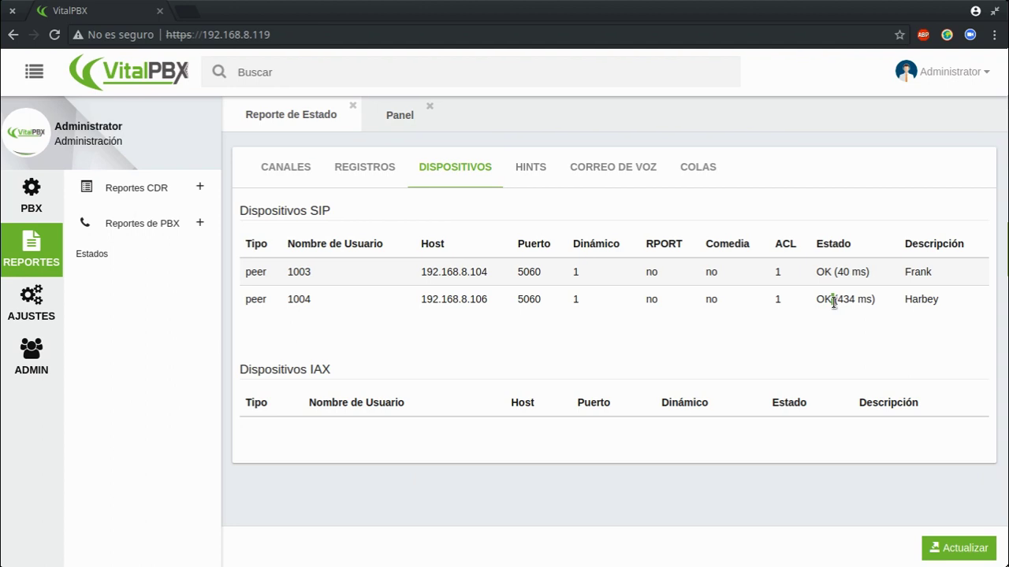
pyautogui.moveTo(874, 304); pyautogui.dragTo(844, 306)
pyautogui.click(845, 313)
pyautogui.click(353, 106)
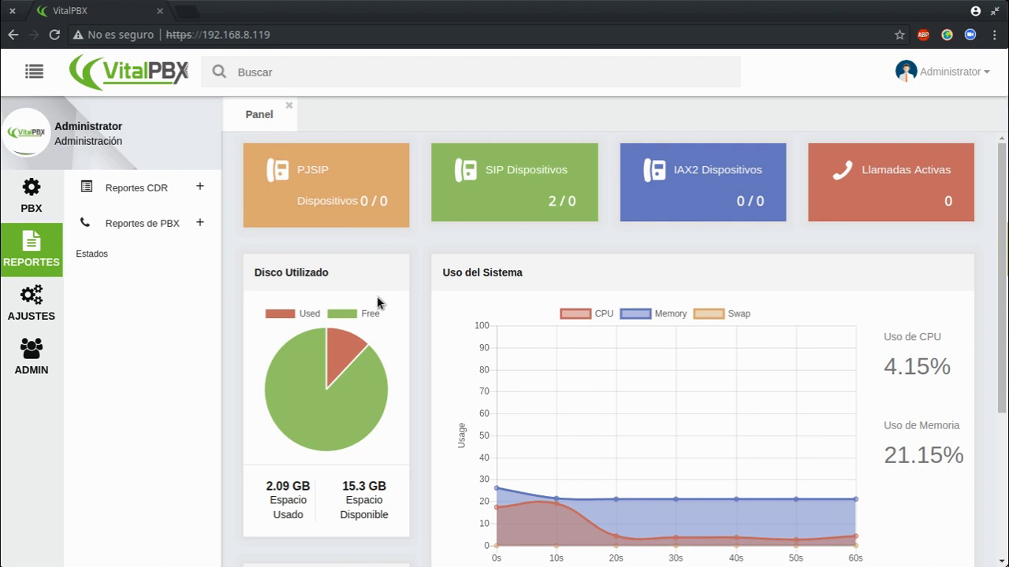
# Create a new trunk with the description 'Proveedor 1'.
pyautogui.click(30, 193)
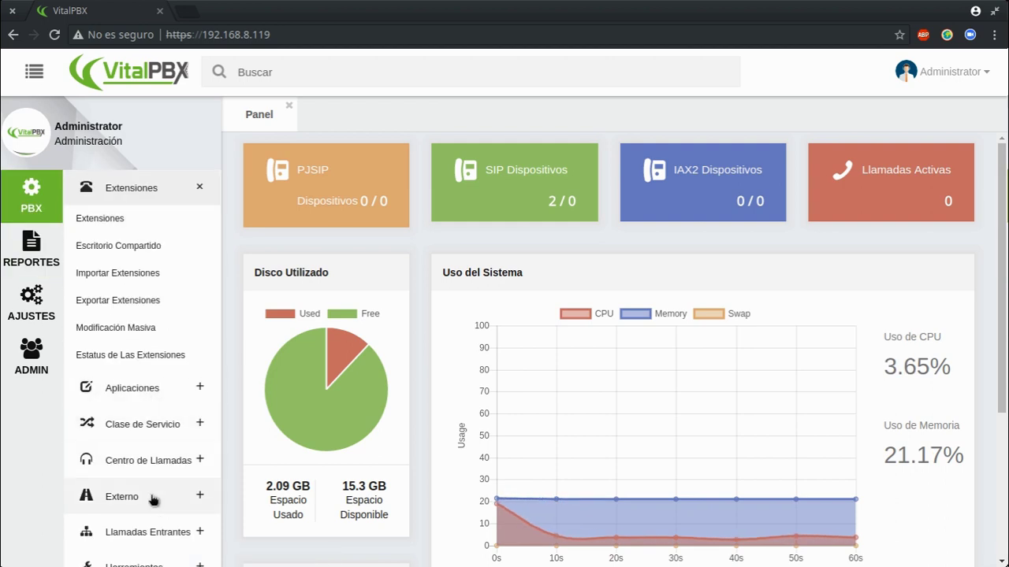
pyautogui.click(153, 498)
pyautogui.click(131, 362)
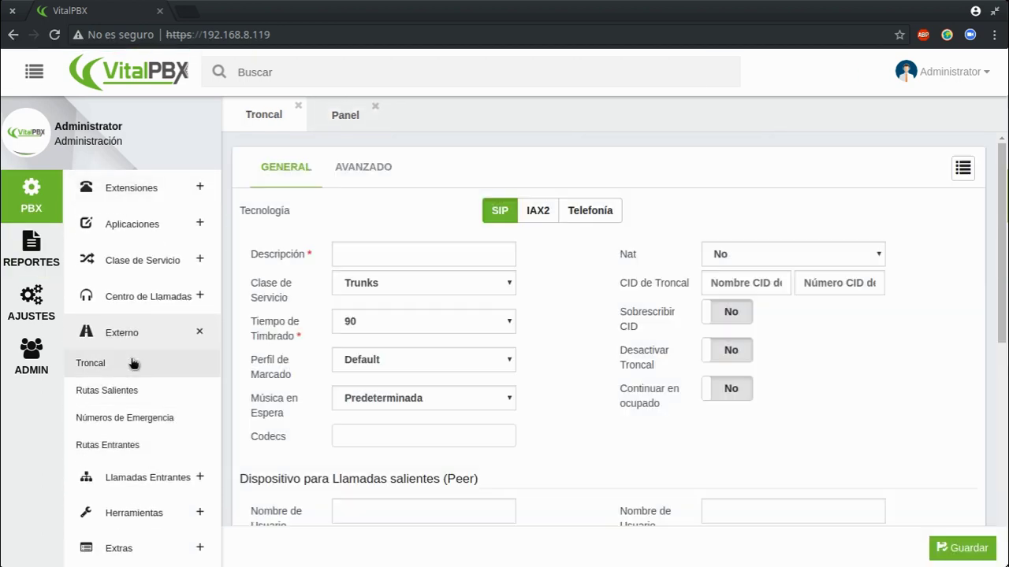
pyautogui.click(444, 255)
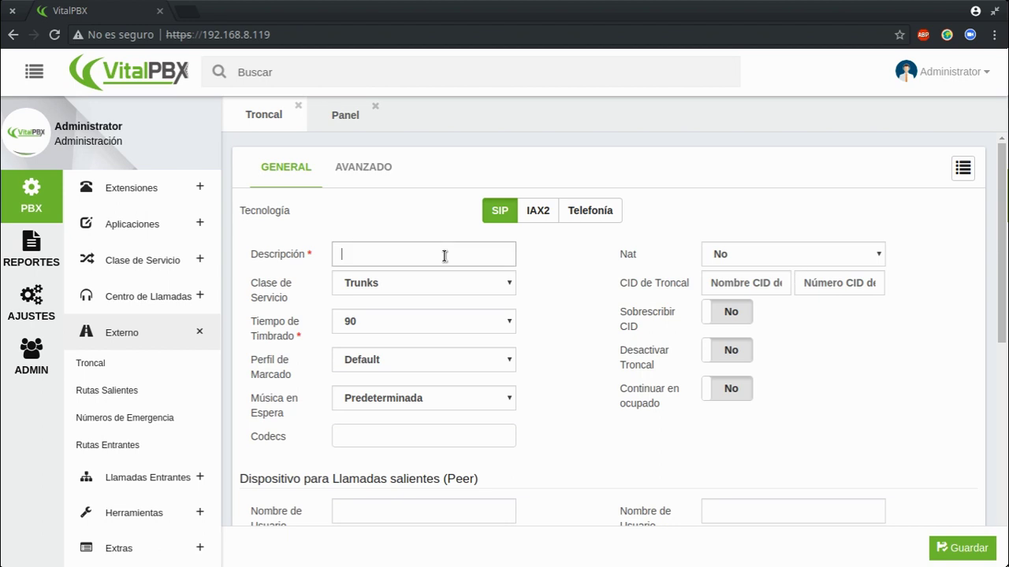
pyautogui.write('Proveedor 1')
pyautogui.scroll(-3, 475, 256)
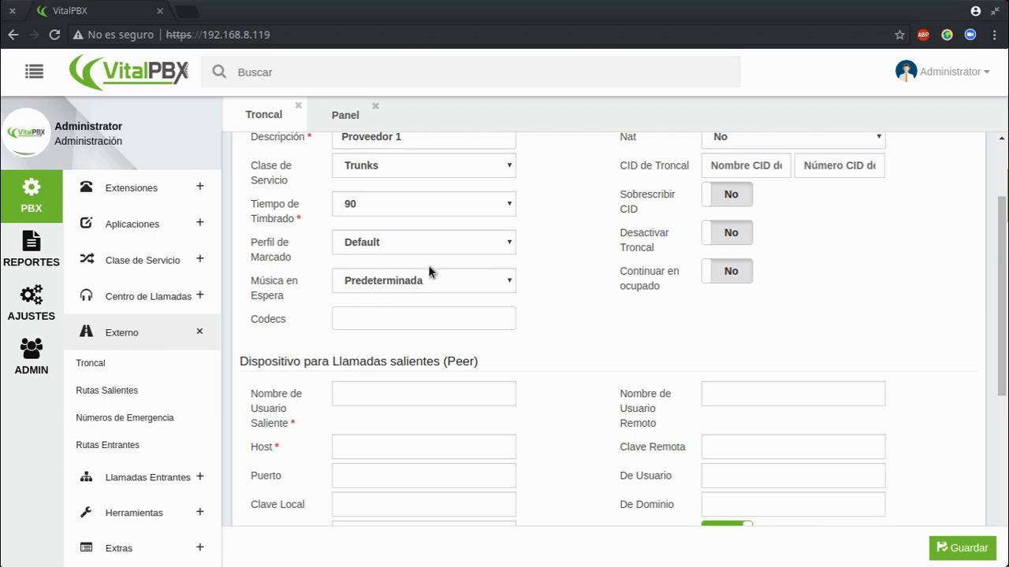
pyautogui.scroll(1, 427, 264)
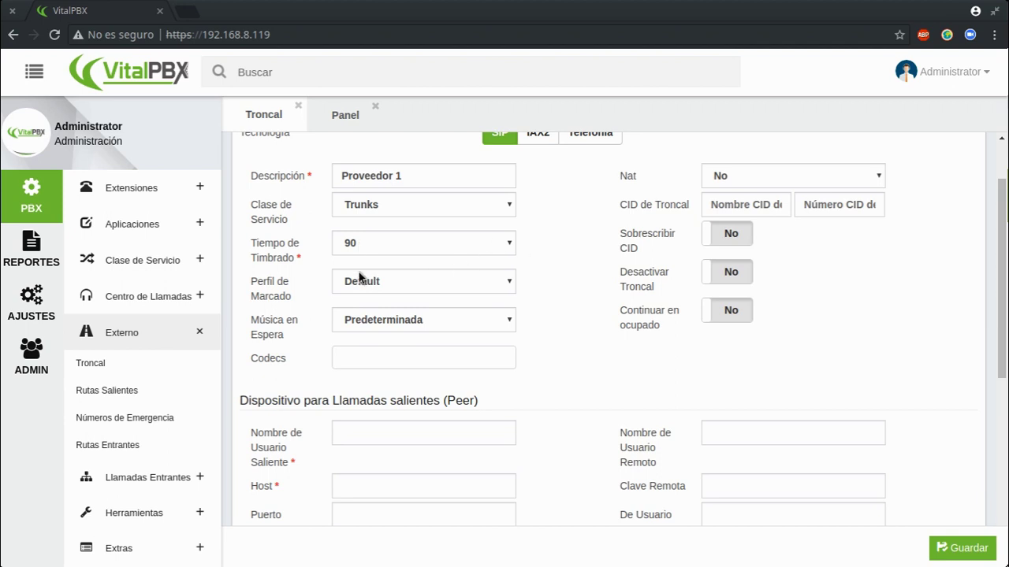
# Set hold music to Ninguna, add codecs g729, ulaw and alaw, and set NAT to Force, Comedia.
pyautogui.click(372, 318)
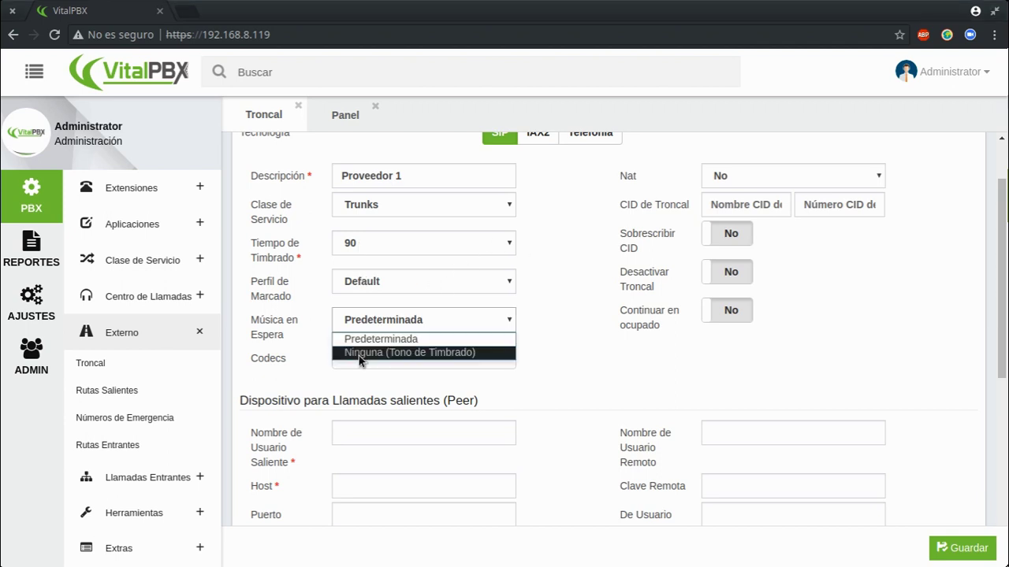
pyautogui.click(362, 352)
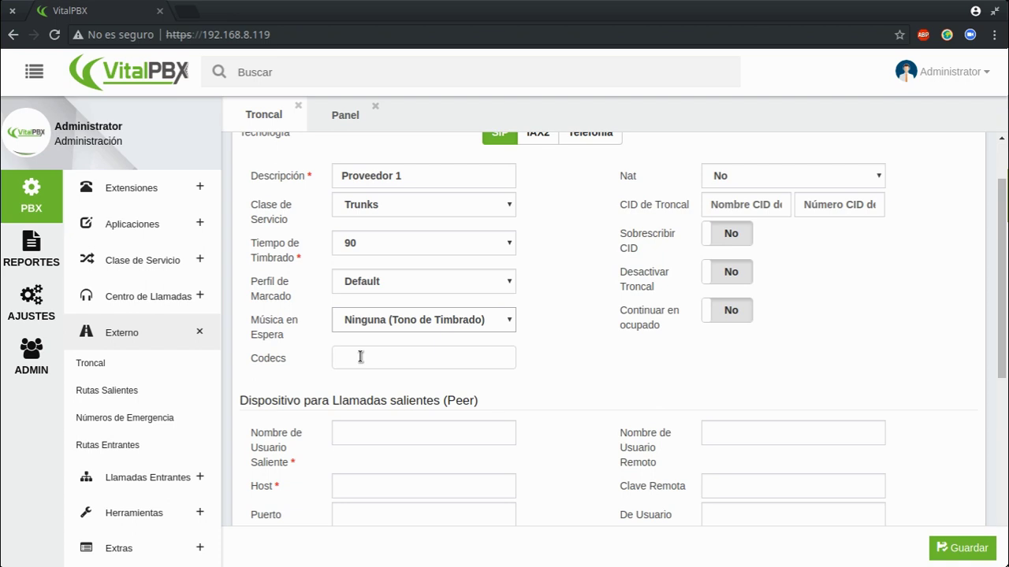
pyautogui.click(360, 357)
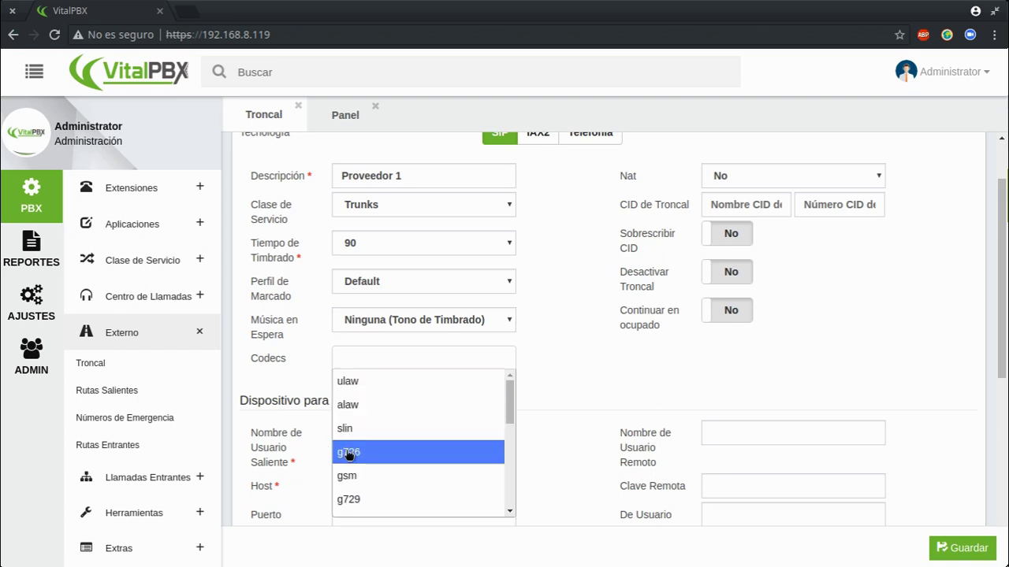
pyautogui.click(349, 500)
pyautogui.click(409, 364)
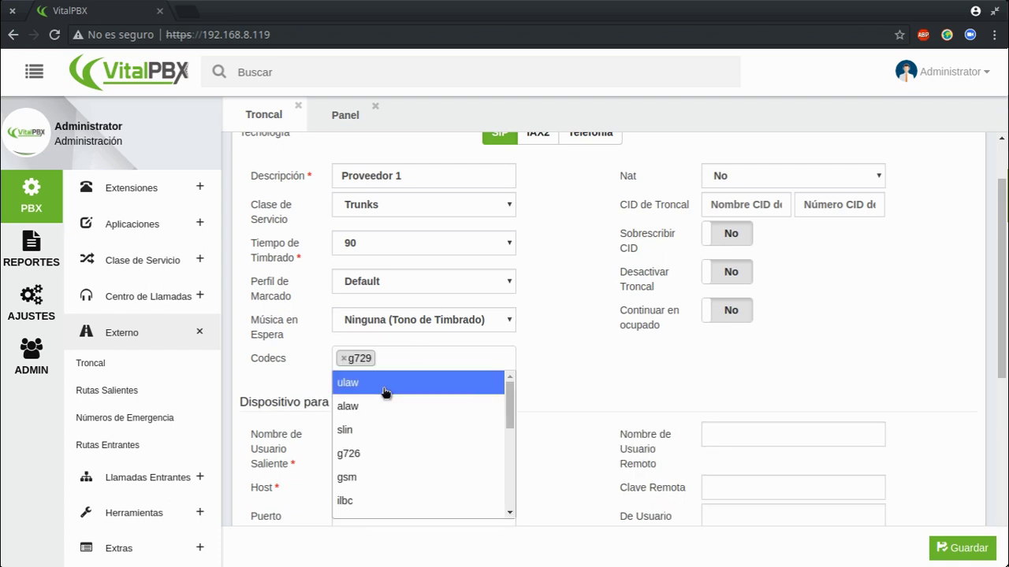
pyautogui.click(387, 382)
pyautogui.click(419, 367)
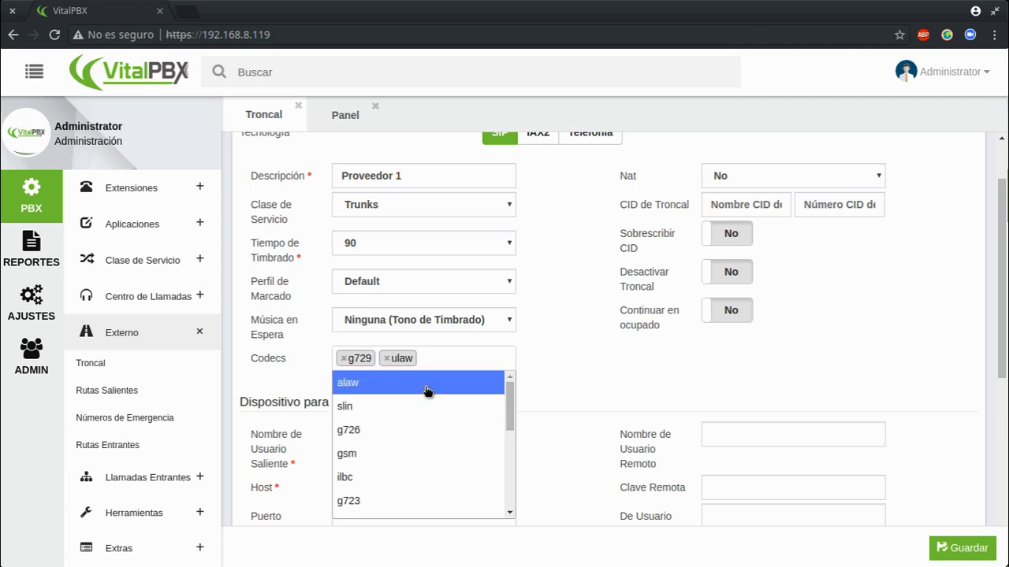
pyautogui.click(426, 384)
pyautogui.click(768, 177)
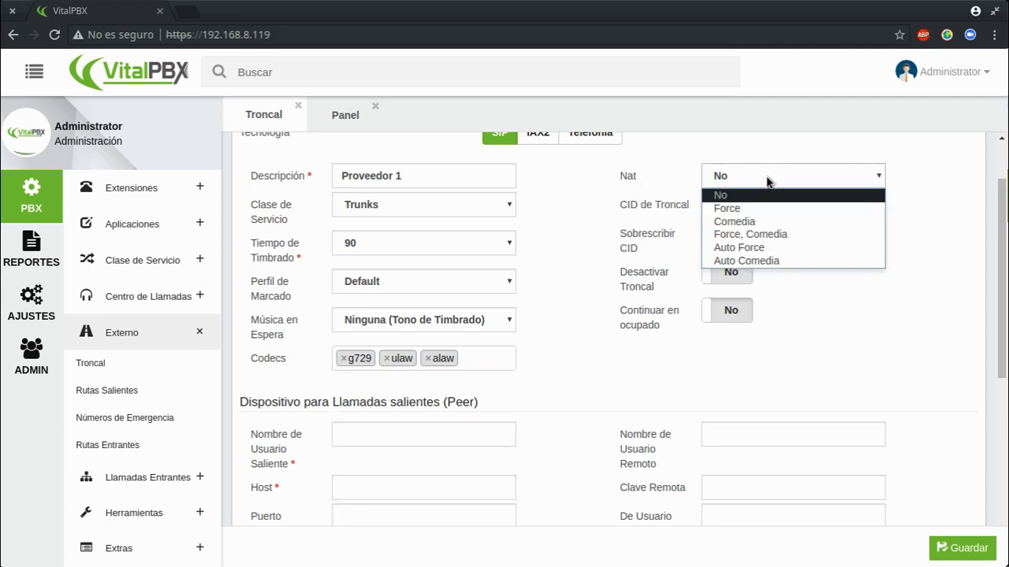
pyautogui.click(755, 236)
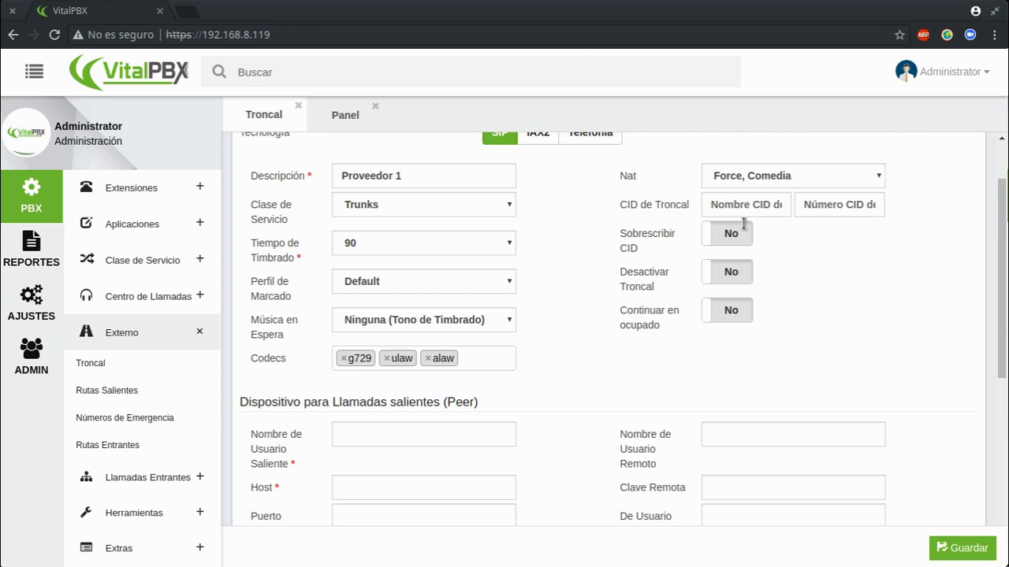
# Enter outbound username PRUEBA, port 5060 and the remote password for the peer.
pyautogui.scroll(-1, 658, 349)
pyautogui.click(387, 358)
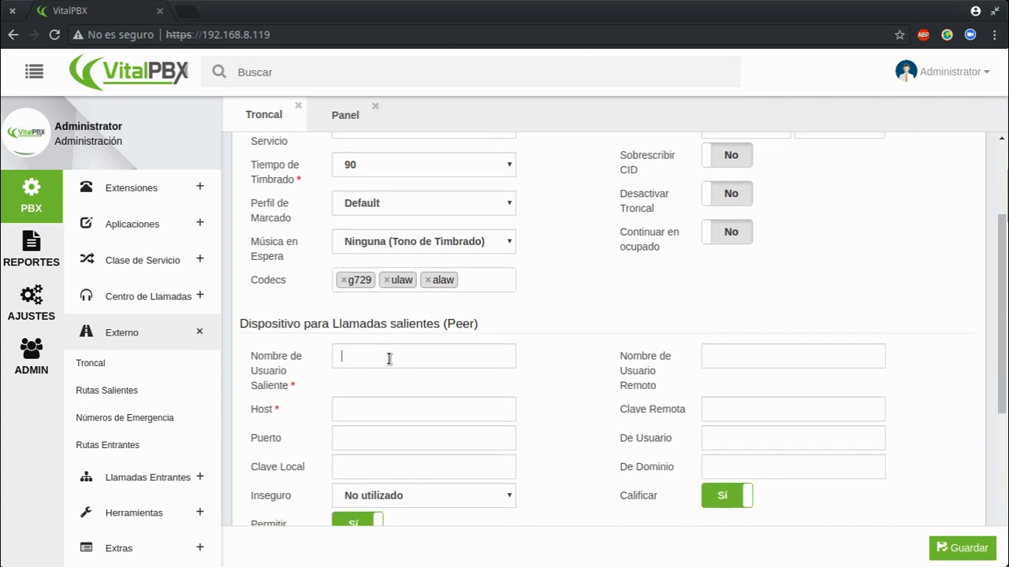
pyautogui.write('PRUEBA')
pyautogui.press('Tab')
pyautogui.press('Tab')
pyautogui.write('5060')
pyautogui.press('Tab')
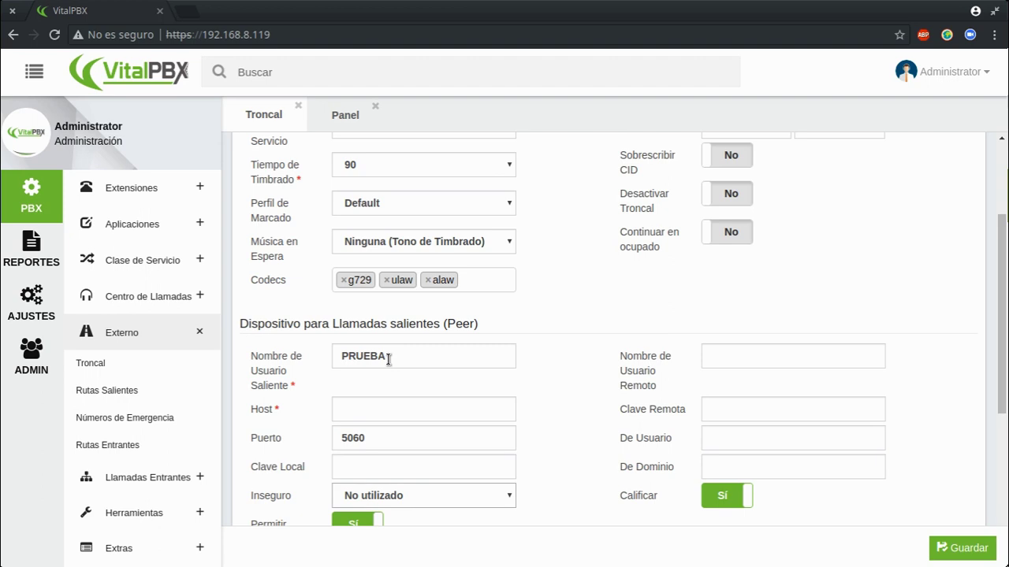
pyautogui.click(725, 405)
pyautogui.write('123456789')
# Set the remote user name to PRUEBA and paste host 142.44.138.102.
pyautogui.click(730, 355)
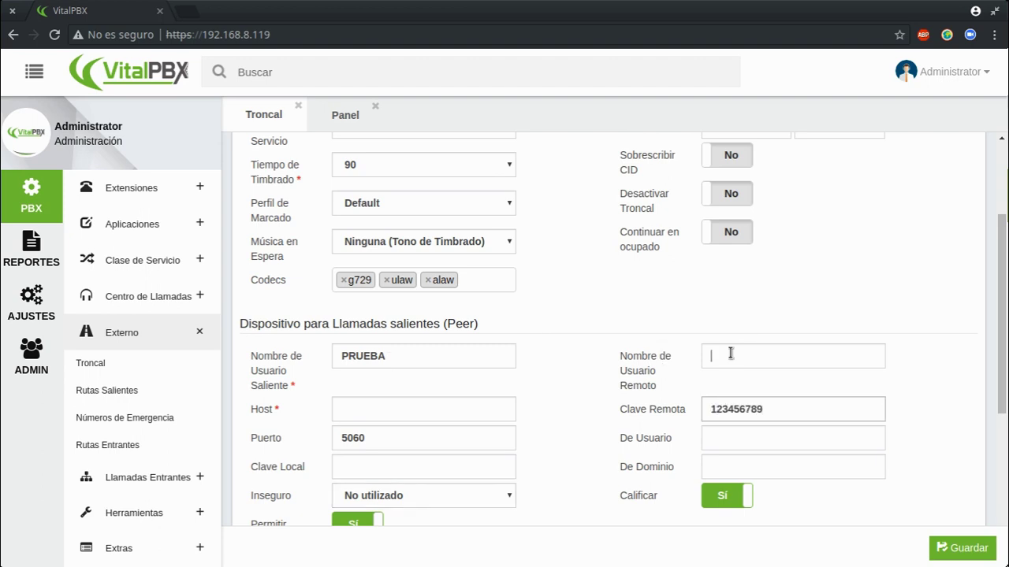
pyautogui.write('RUEBA')
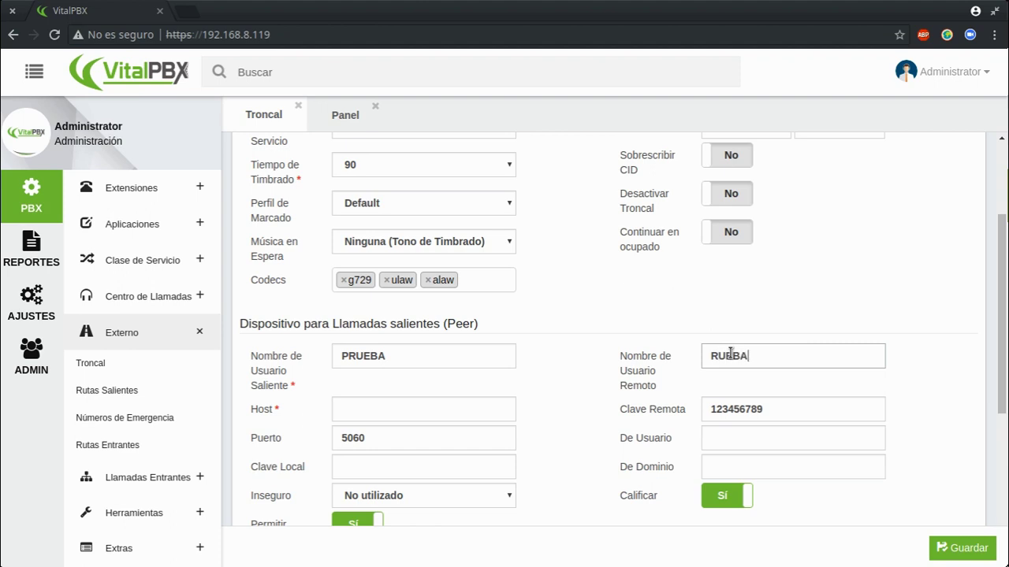
pyautogui.press('Home')
pyautogui.write('P')
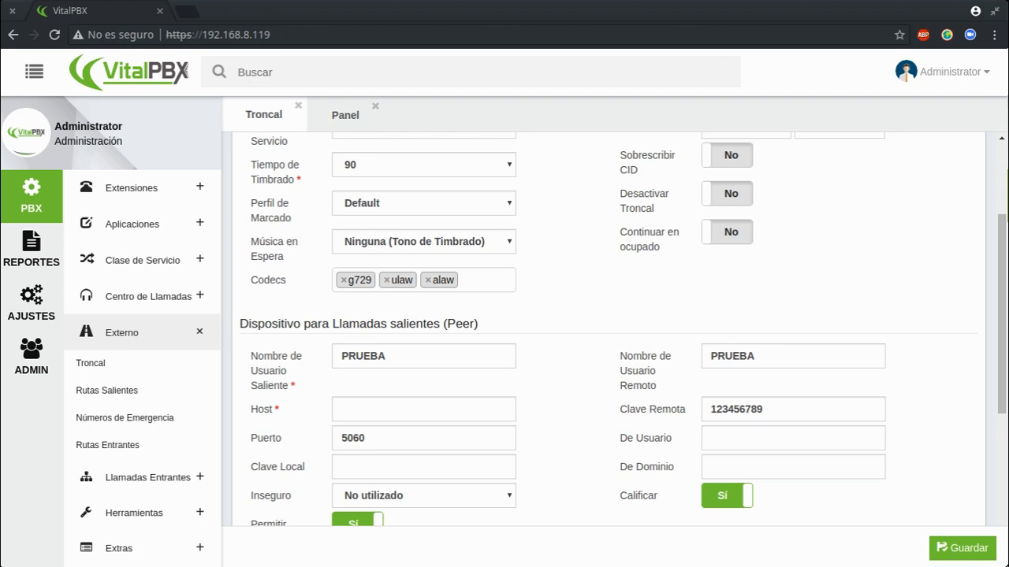
pyautogui.click(420, 408)
pyautogui.write('142.44.138.102')
pyautogui.scroll(-3, 579, 408)
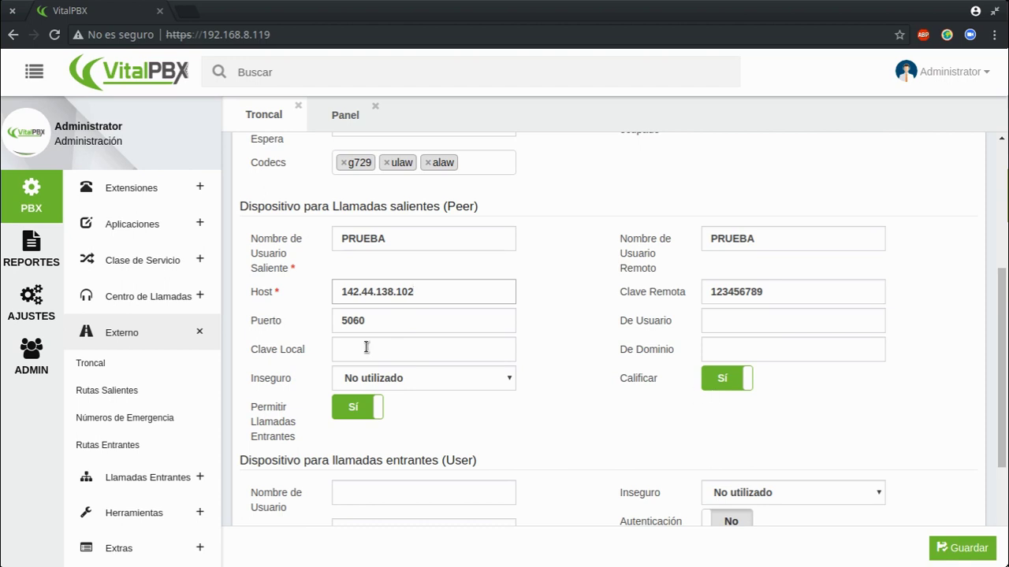
# Set the peer's Inseguro option to 'Puerto, Invitar'.
pyautogui.click(392, 382)
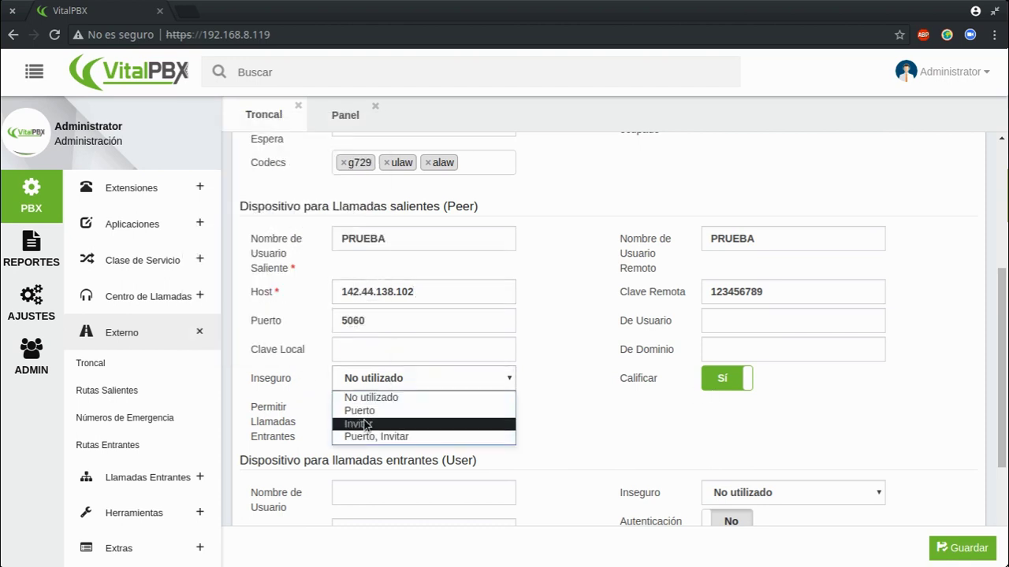
pyautogui.click(393, 435)
pyautogui.moveTo(289, 435)
# Keep incoming calls allowed and switch off the default registration string.
pyautogui.click(356, 408)
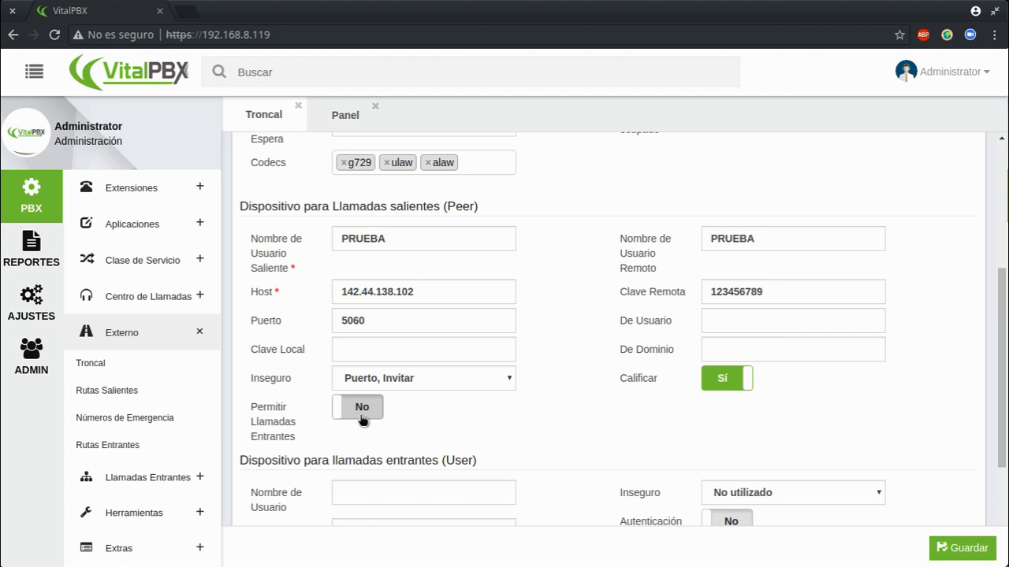
pyautogui.click(361, 416)
pyautogui.scroll(-3, 496, 409)
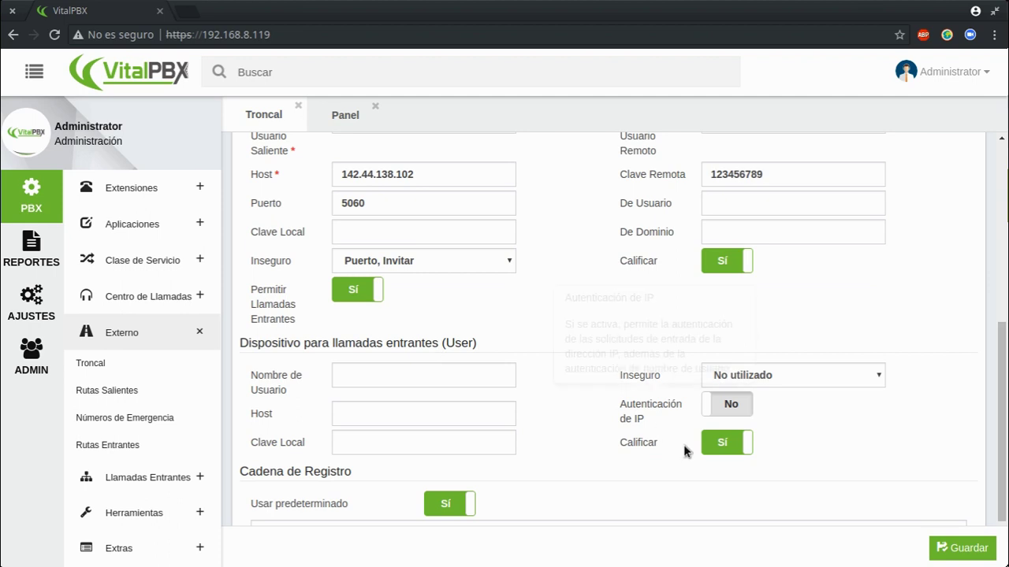
pyautogui.scroll(-2, 542, 421)
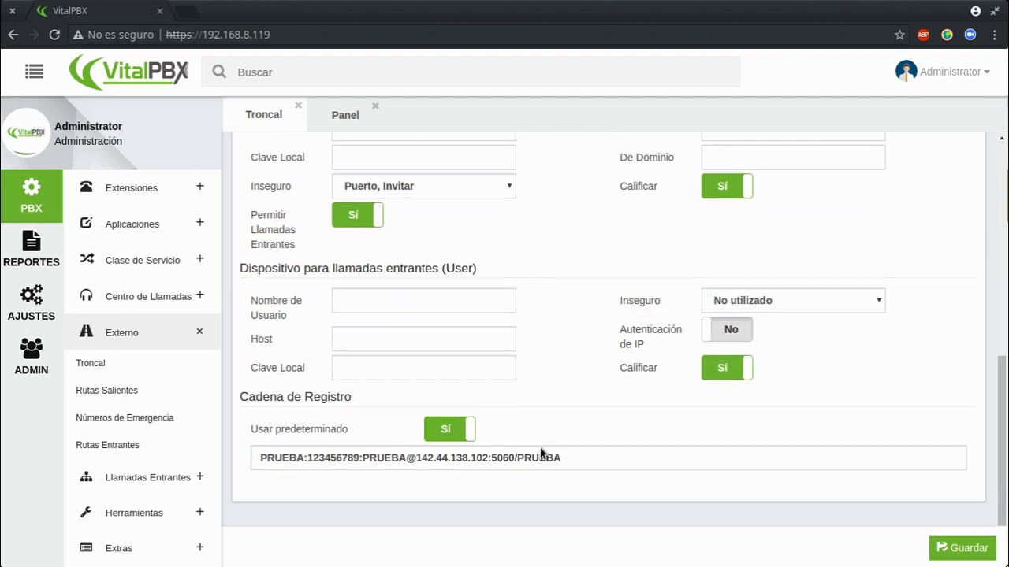
pyautogui.click(468, 433)
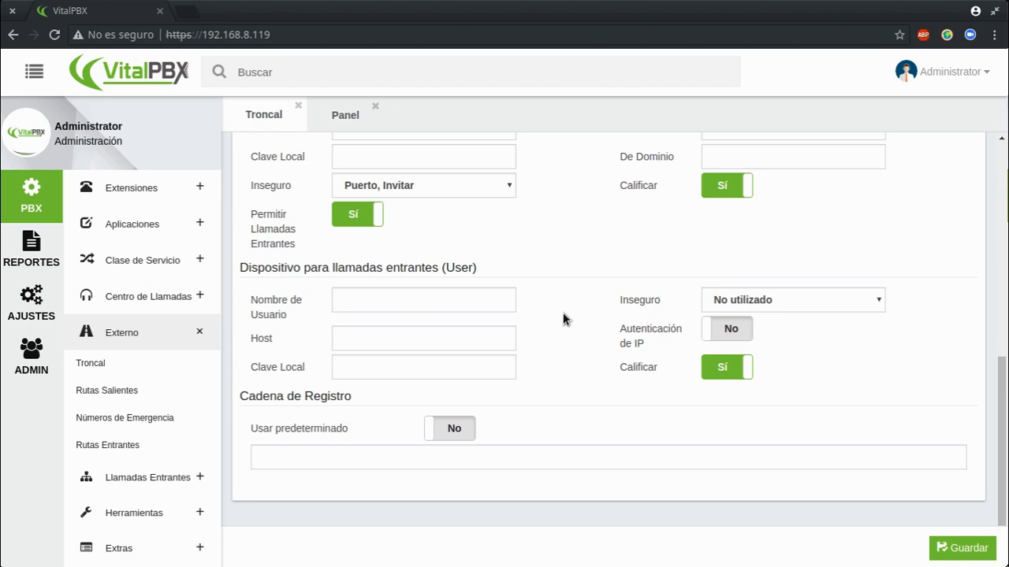
pyautogui.scroll(10, 562, 319)
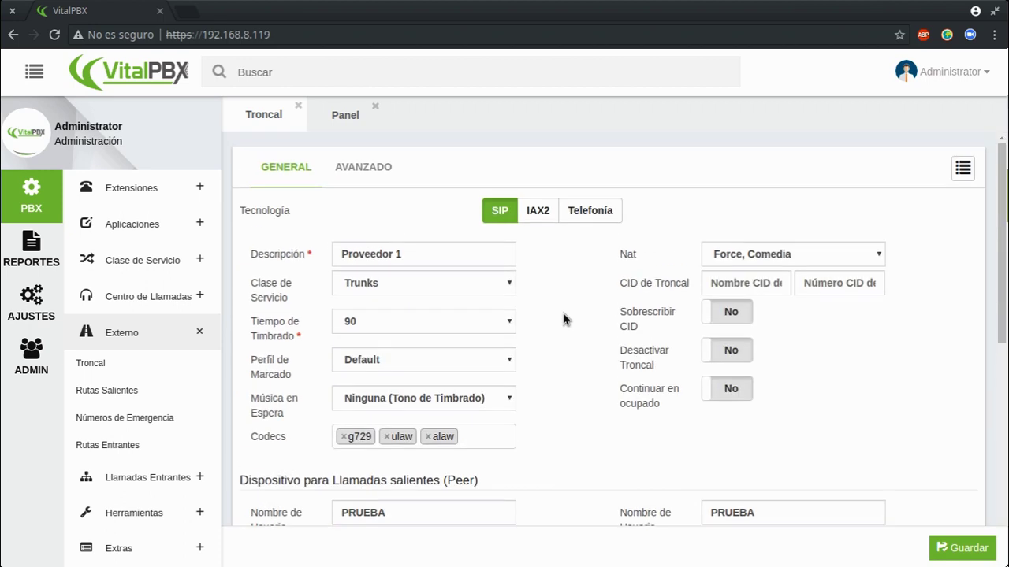
# Leave the advanced custom parameters empty, then save and apply the Proveedor 1 trunk.
pyautogui.click(377, 173)
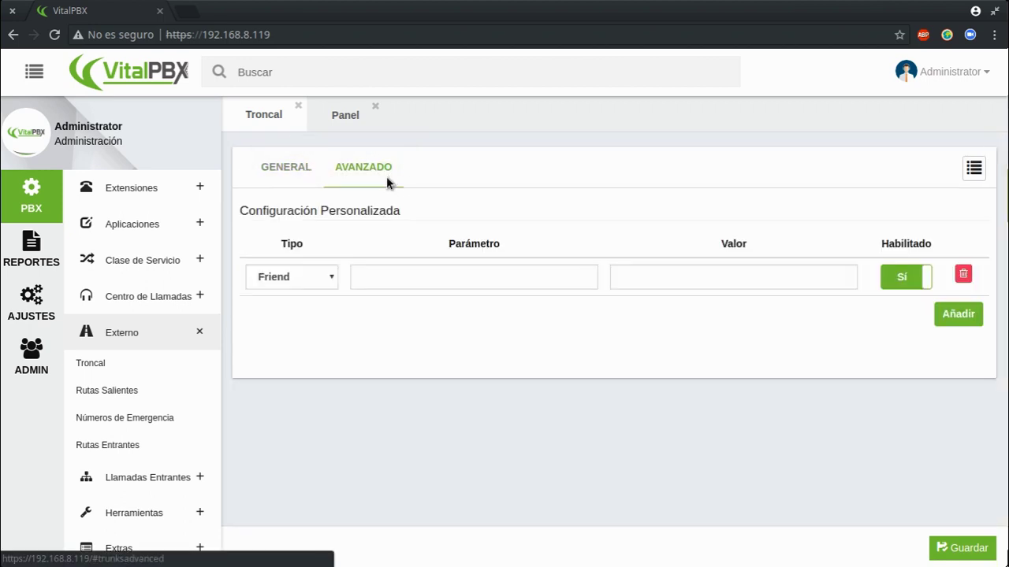
pyautogui.click(410, 276)
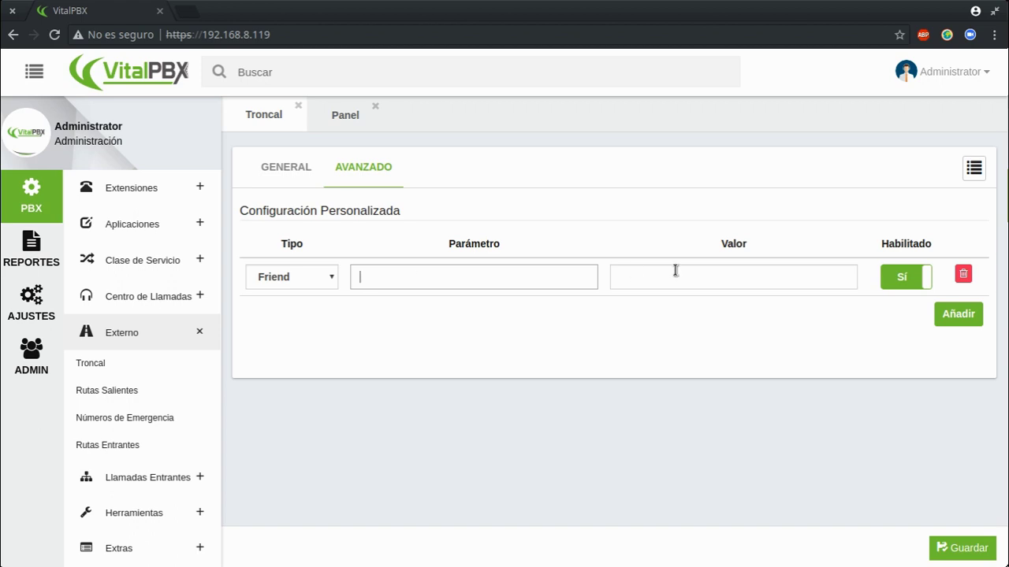
pyautogui.click(731, 277)
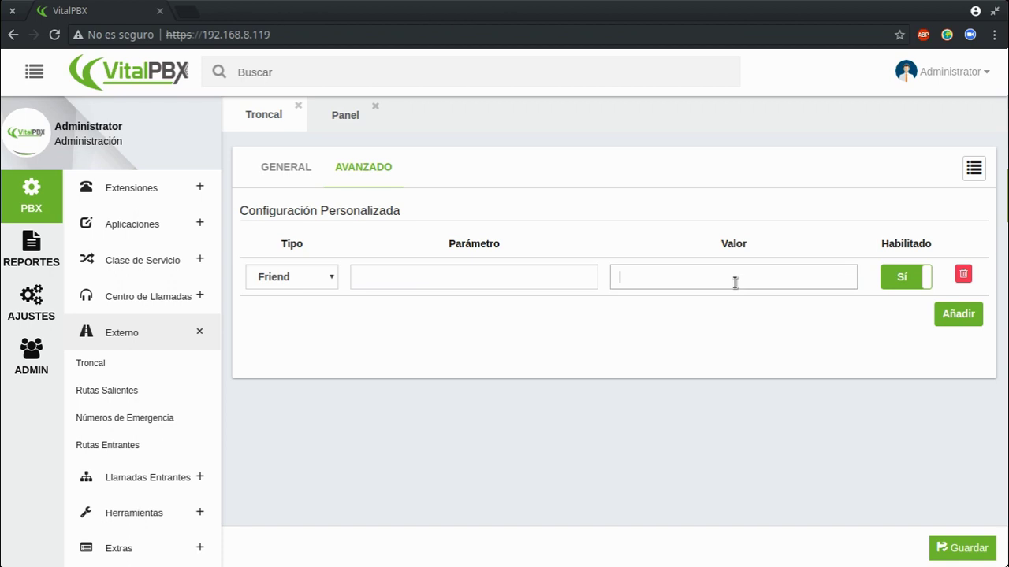
pyautogui.click(244, 168)
pyautogui.click(251, 167)
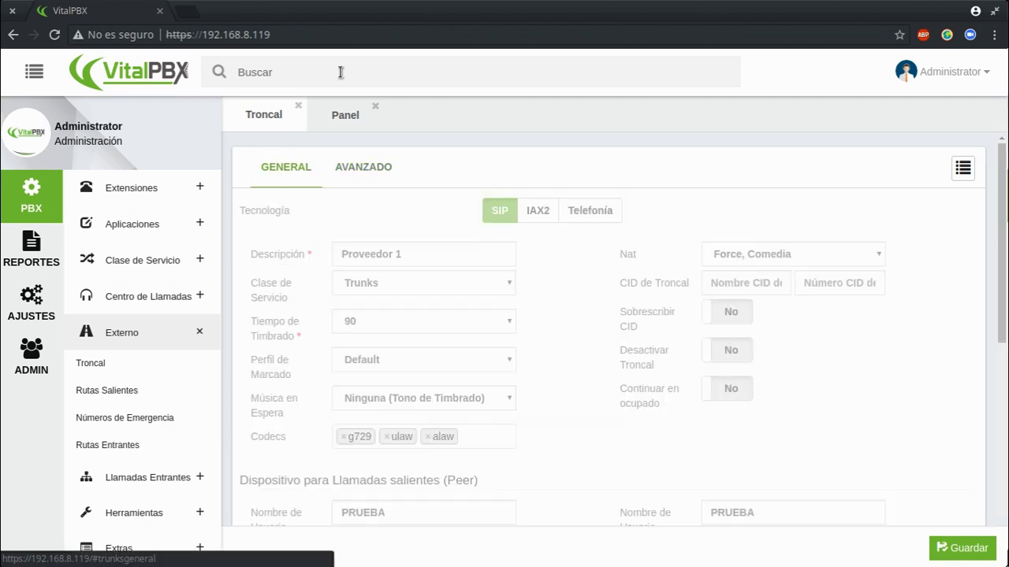
pyautogui.click(963, 548)
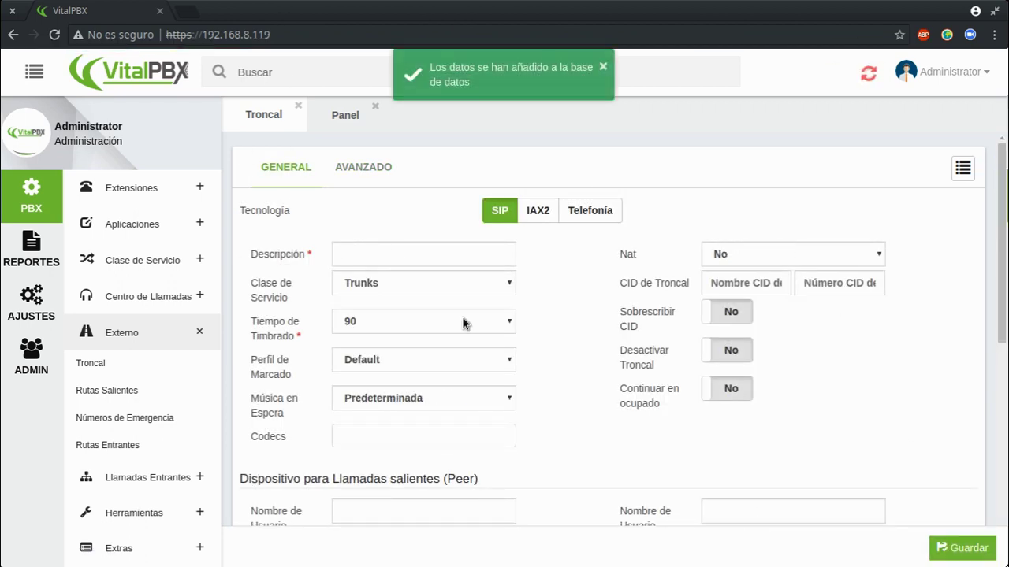
pyautogui.click(871, 75)
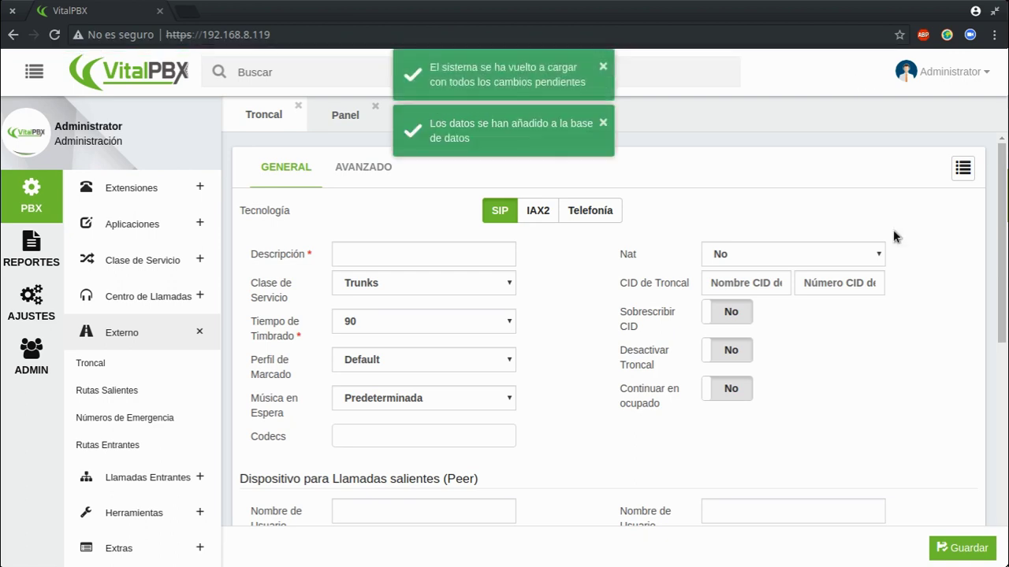
# Check the saved trunk list, then open the status report's SIP devices list.
pyautogui.click(962, 168)
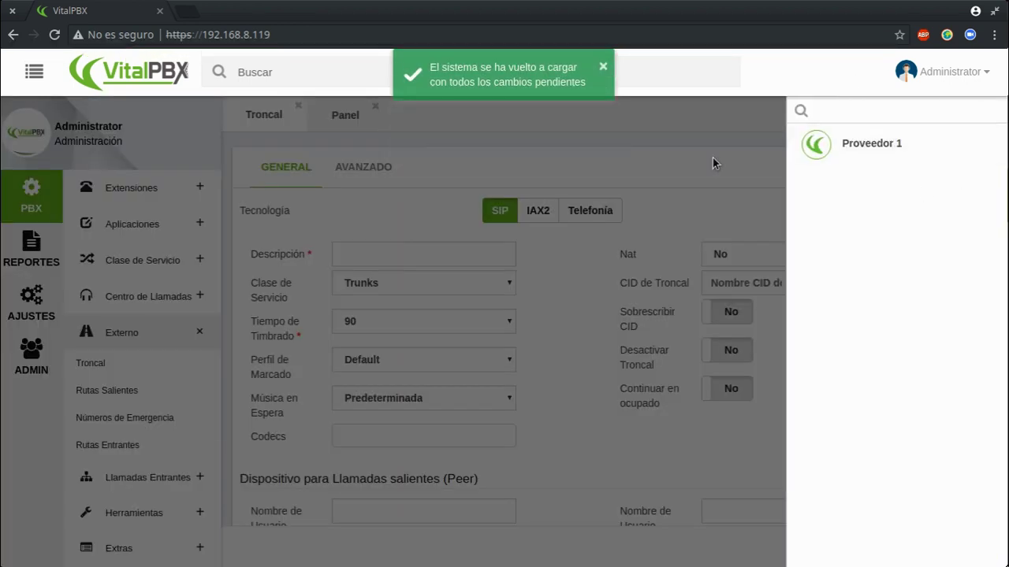
pyautogui.click(713, 162)
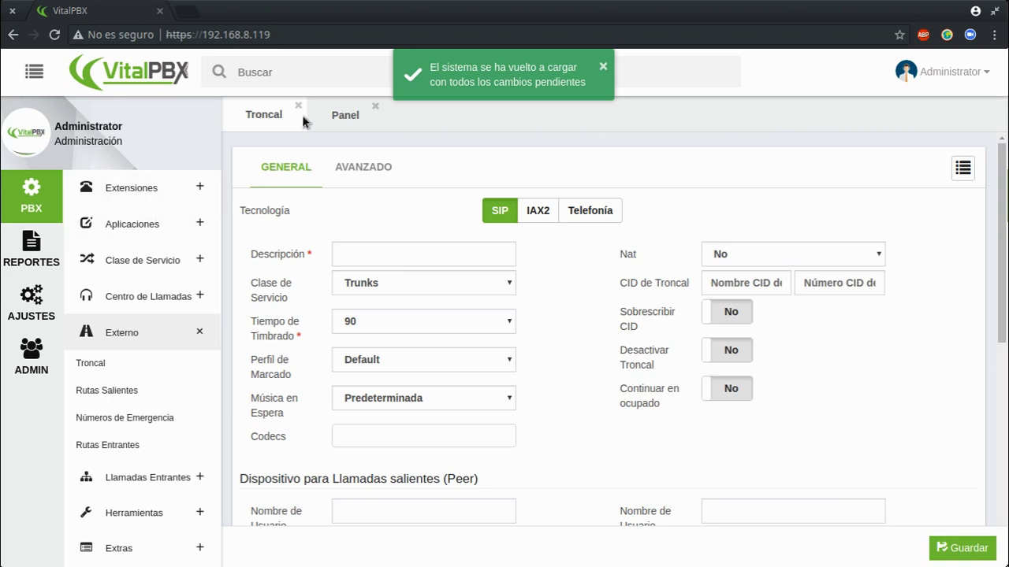
pyautogui.click(32, 250)
pyautogui.click(118, 254)
pyautogui.click(453, 169)
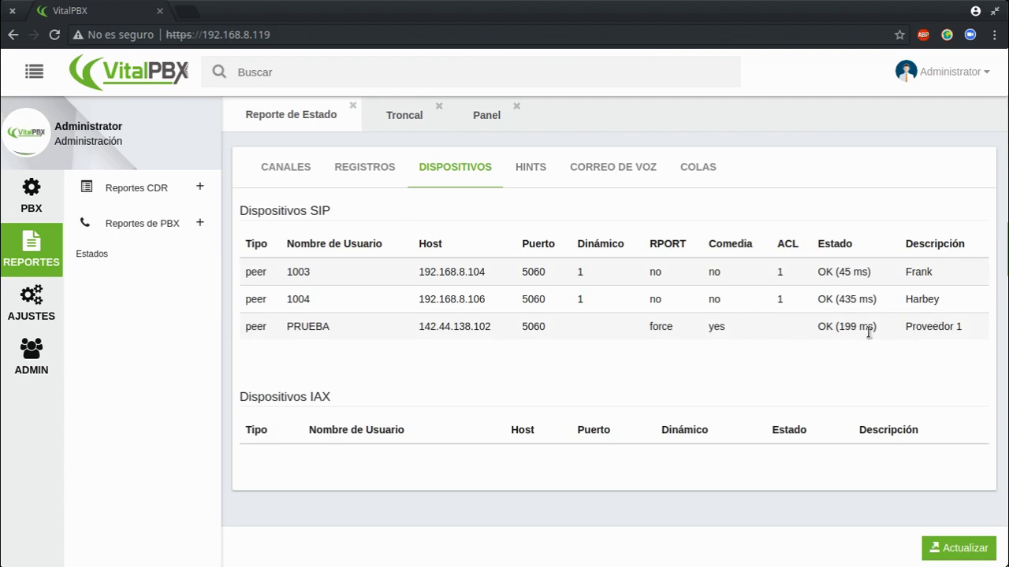
# Highlight the PRUEBA peer's 199 ms latency in the device list.
pyautogui.moveTo(837, 328); pyautogui.dragTo(874, 326)
pyautogui.moveTo(835, 327); pyautogui.dragTo(875, 325)
pyautogui.doubleClick(849, 326)
# Open the global SIP settings under Ajustes > Tecnología.
pyautogui.click(10, 378)
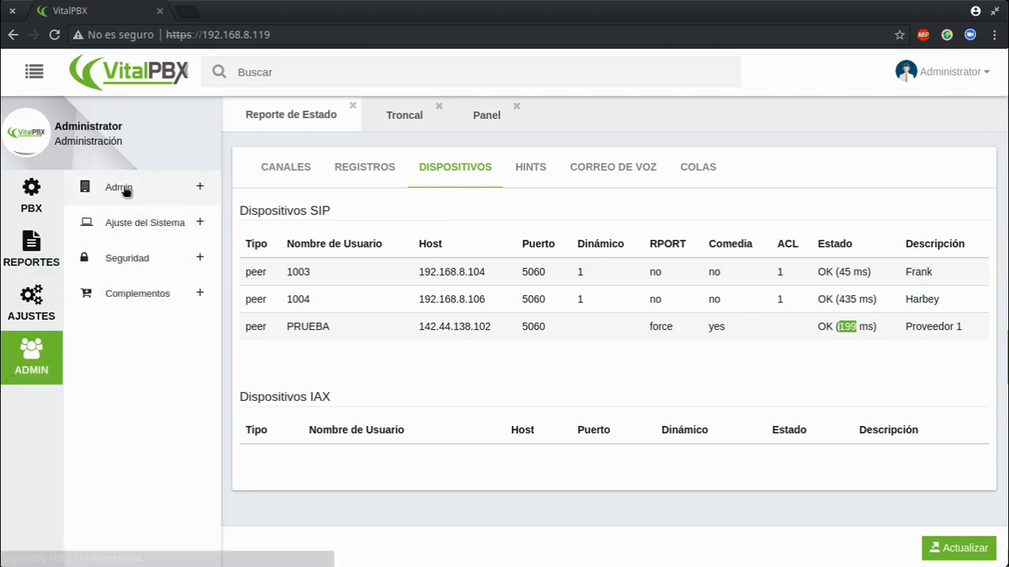
pyautogui.click(124, 190)
pyautogui.click(32, 303)
pyautogui.click(87, 191)
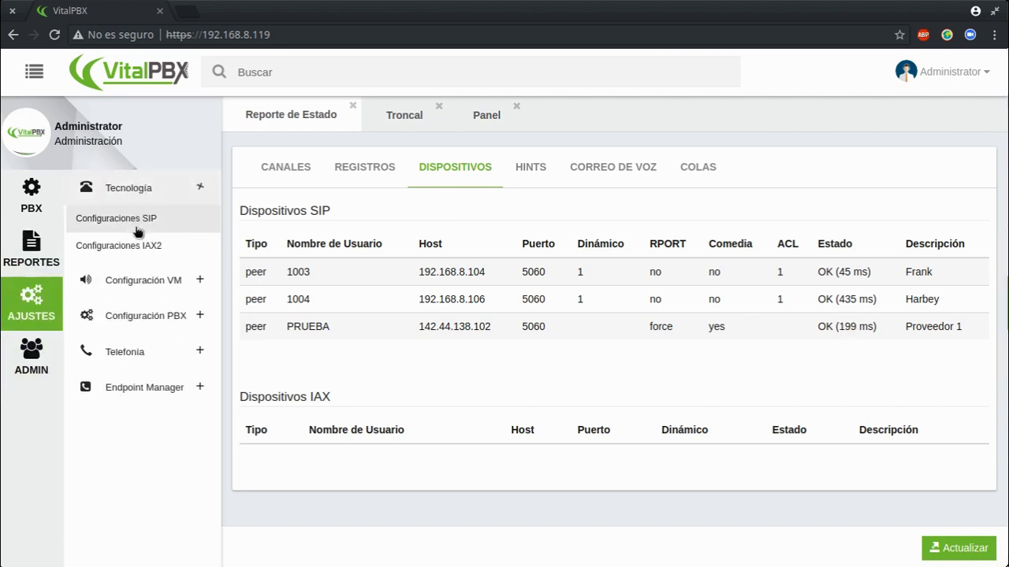
pyautogui.click(138, 221)
pyautogui.scroll(-1, 552, 331)
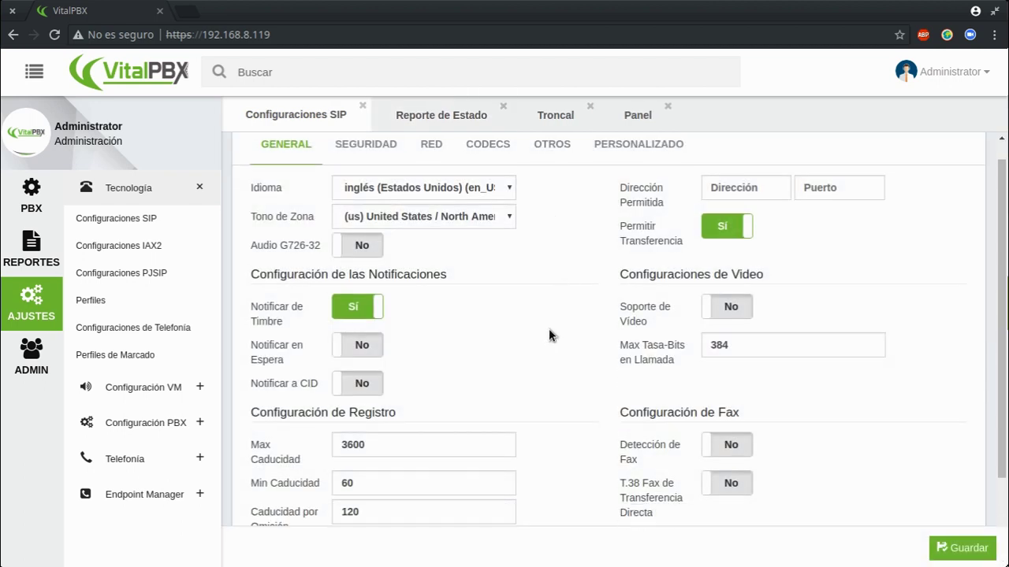
pyautogui.scroll(-2, 549, 336)
pyautogui.scroll(3, 549, 339)
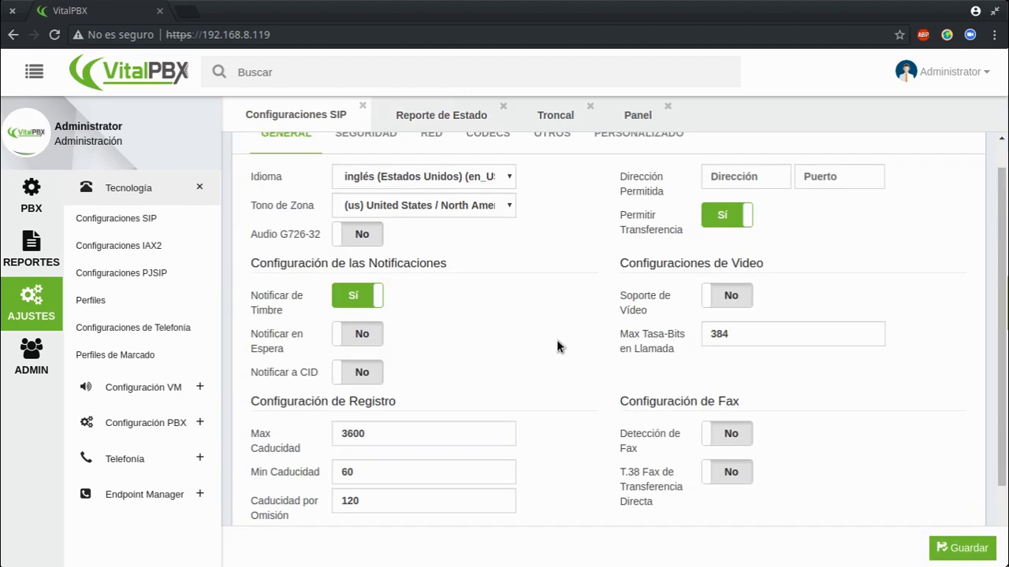
# Set the SIP language to español (Nicaragua), leave Tono de Zona unchanged, and view network settings.
pyautogui.click(424, 200)
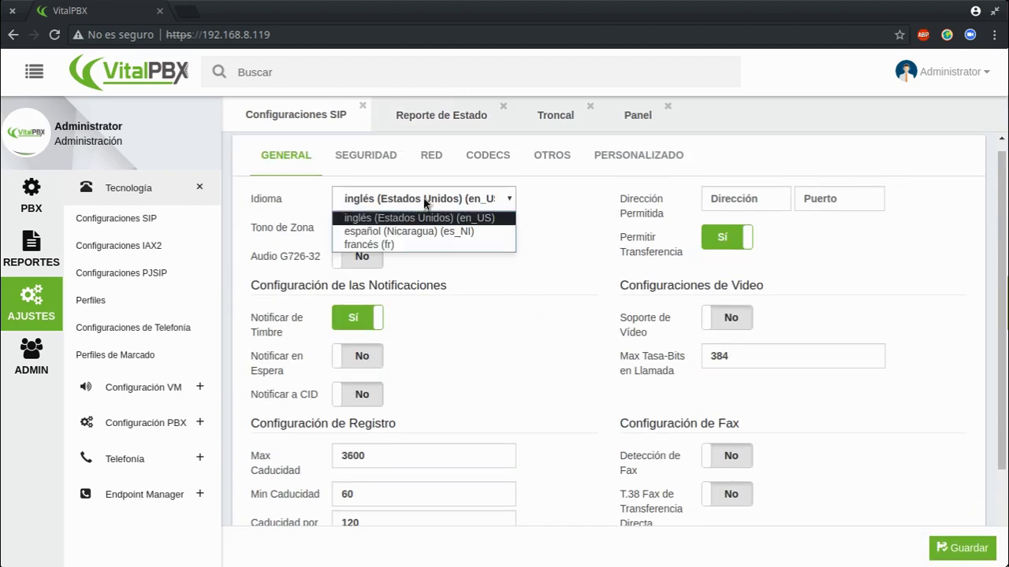
pyautogui.click(388, 233)
pyautogui.click(376, 227)
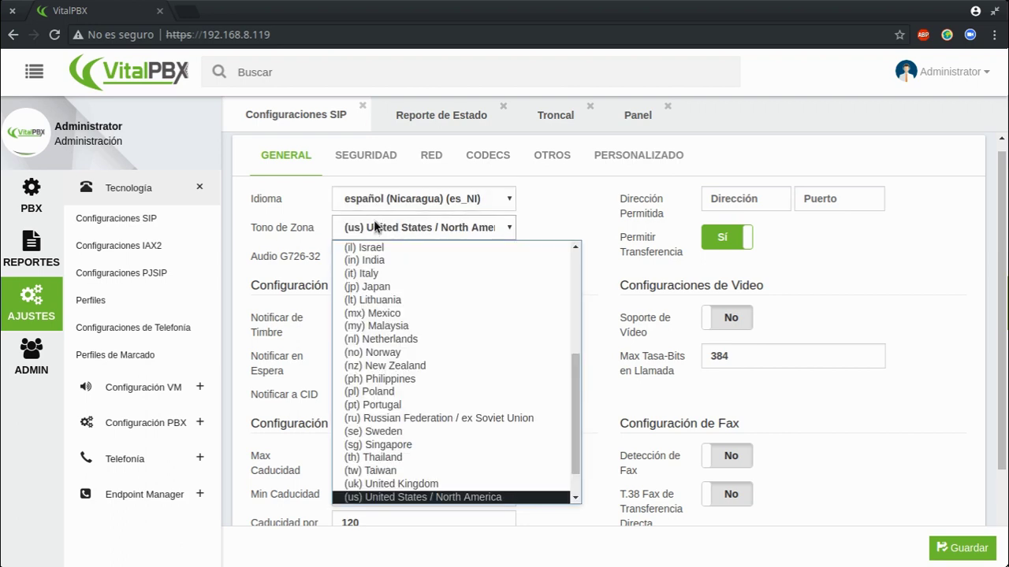
pyautogui.scroll(5, 456, 398)
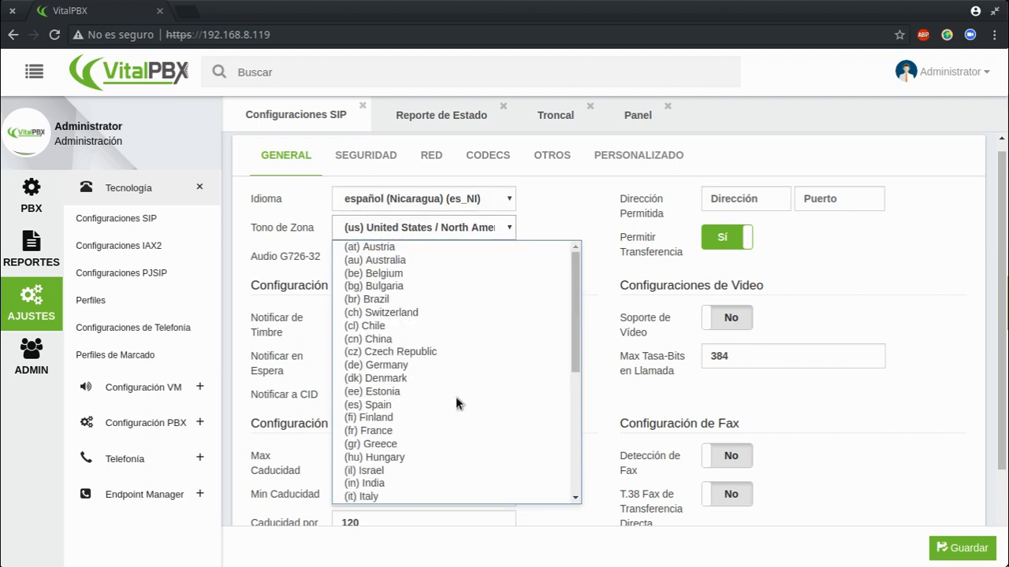
pyautogui.click(587, 215)
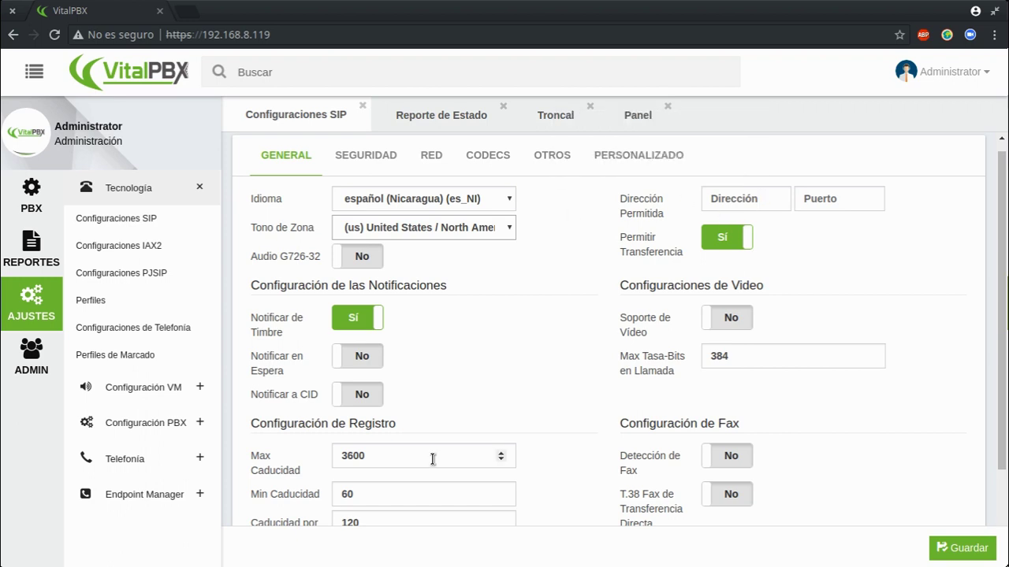
pyautogui.scroll(-2, 500, 453)
pyautogui.scroll(2, 497, 441)
pyautogui.click(444, 173)
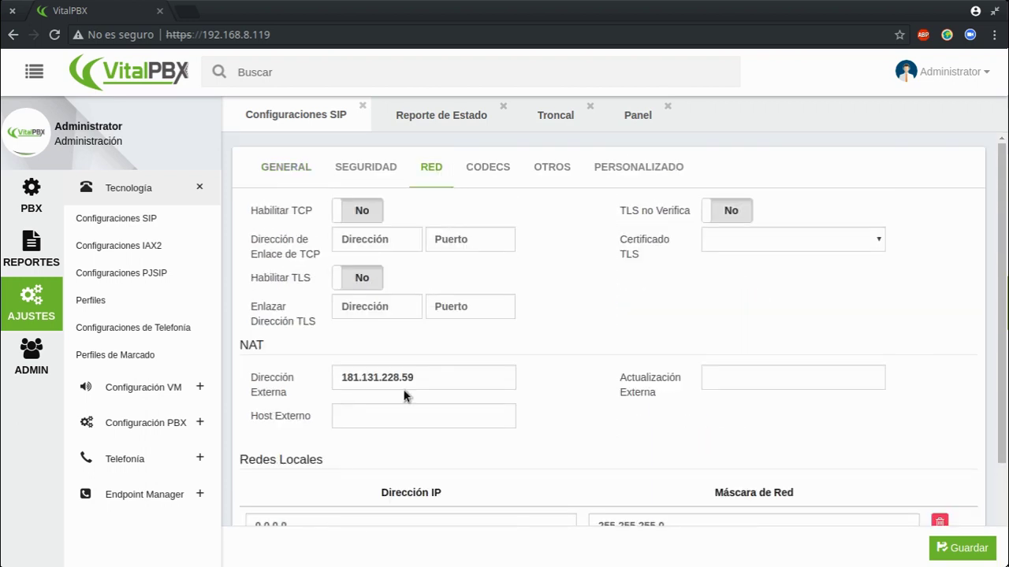
pyautogui.moveTo(434, 376); pyautogui.dragTo(307, 379)
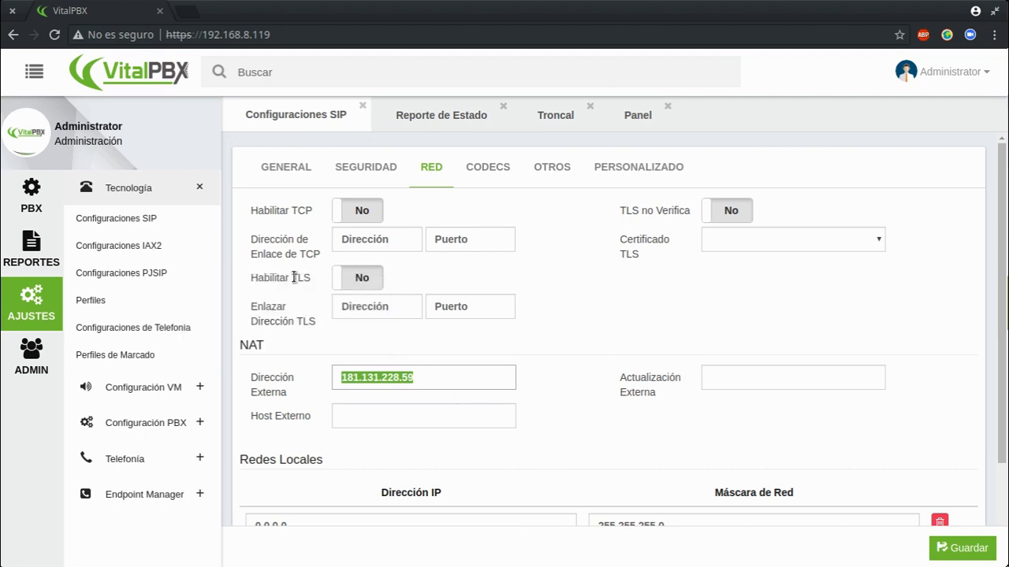
pyautogui.hotkey('ctrl', 't')
pyautogui.write('cual')
pyautogui.press('Return')
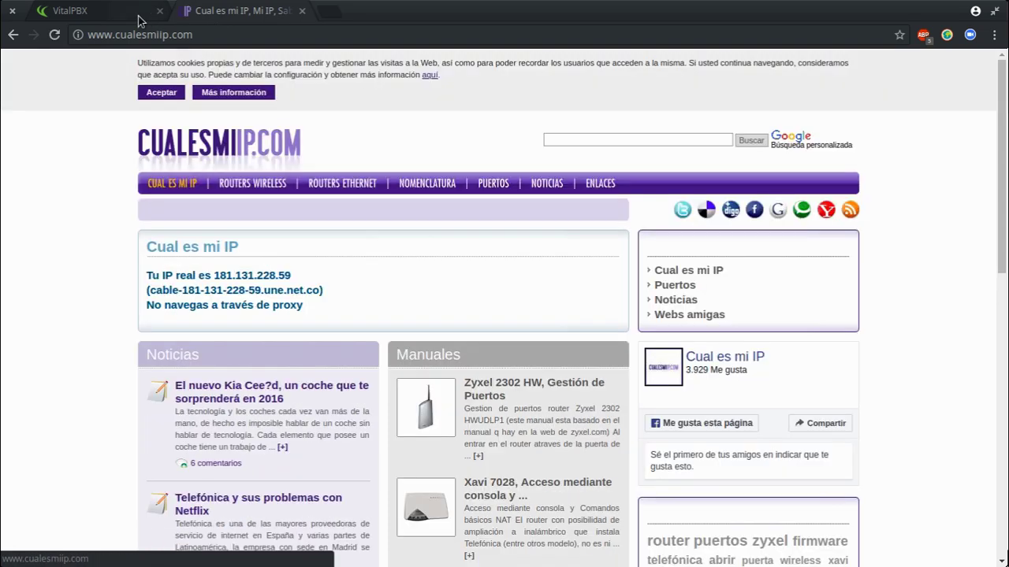
pyautogui.click(138, 15)
pyautogui.click(467, 376)
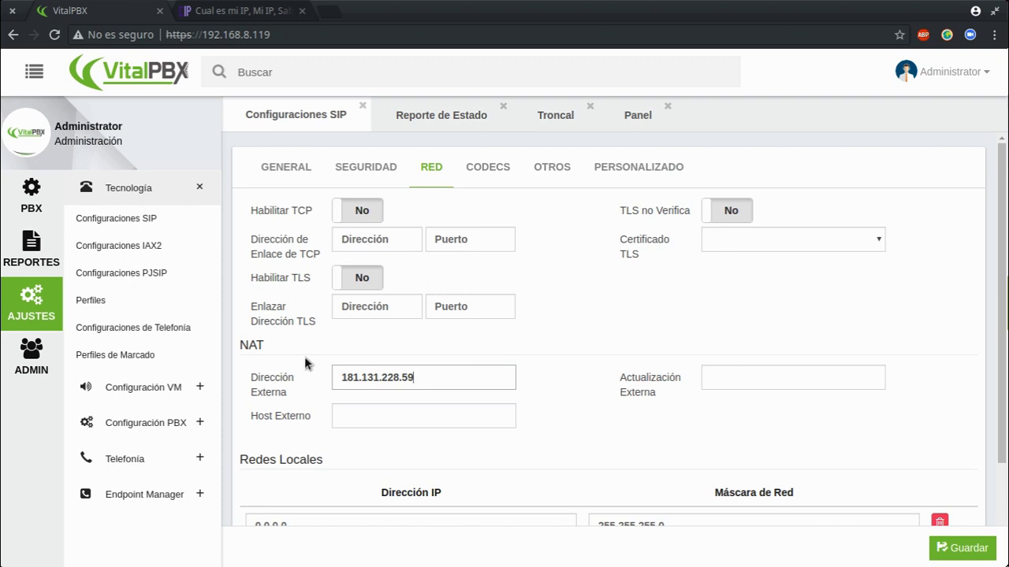
pyautogui.scroll(-1, 648, 394)
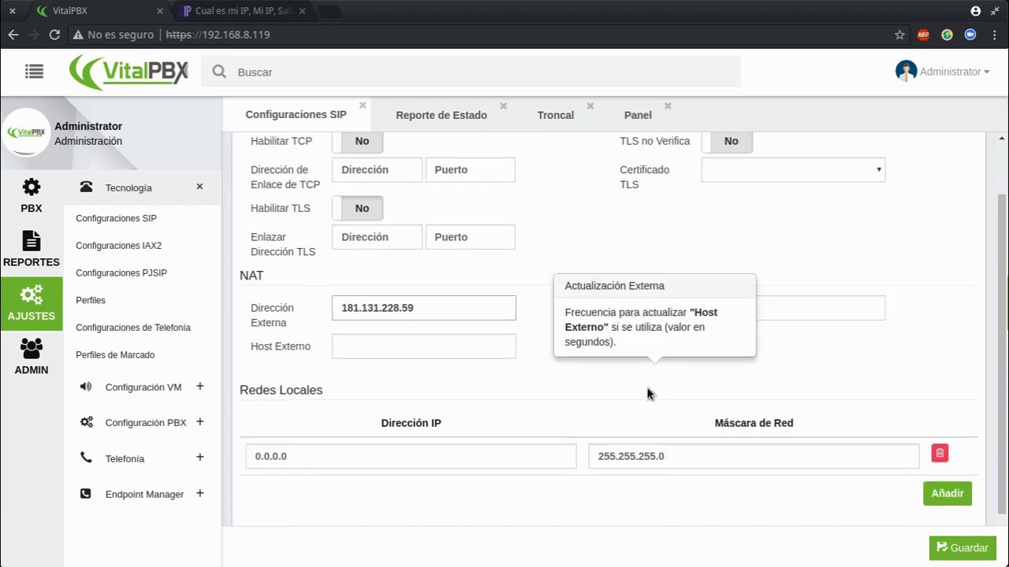
pyautogui.scroll(1, 425, 323)
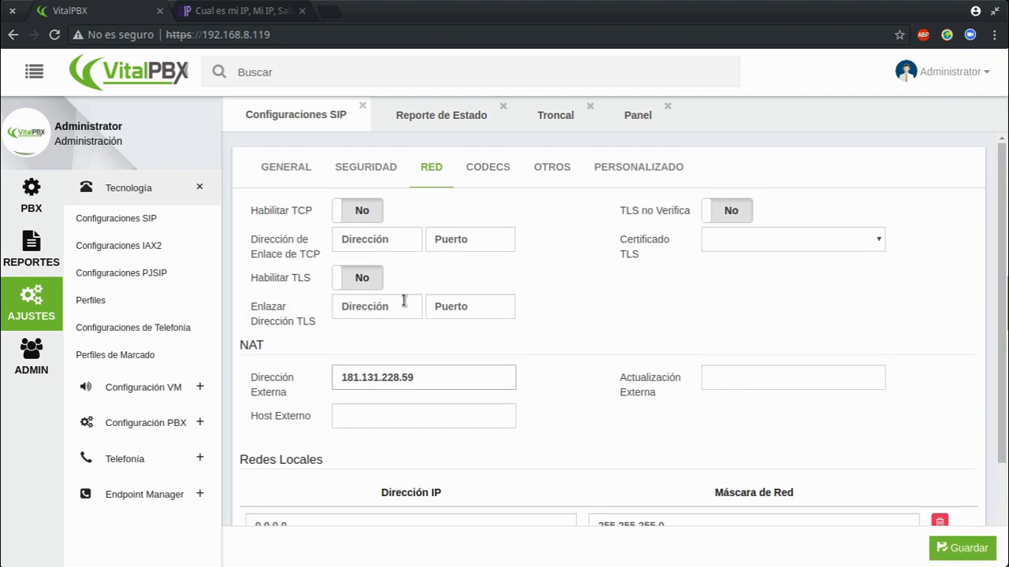
# Save and apply the SIP network settings, then start a new outbound route.
pyautogui.click(952, 548)
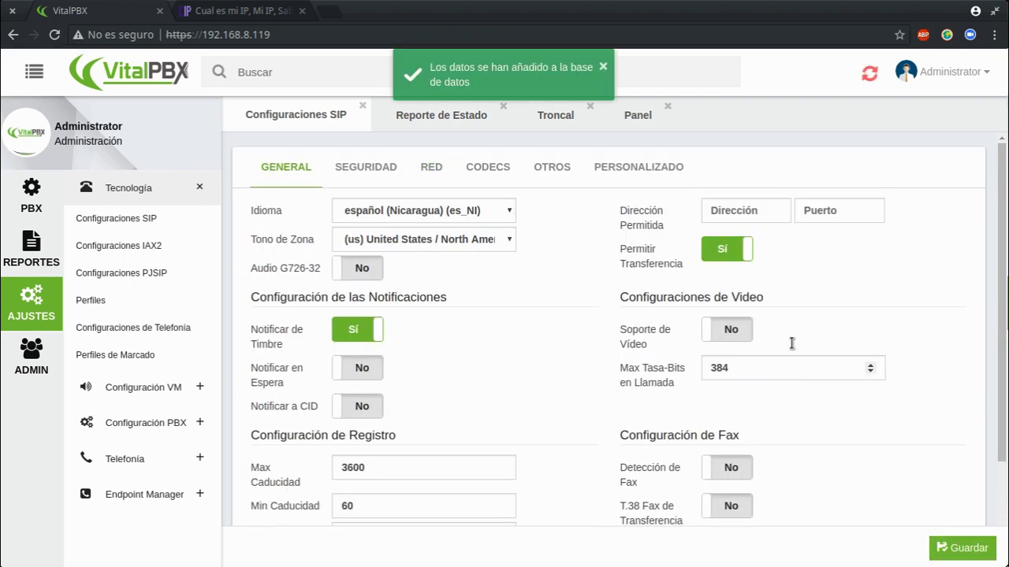
pyautogui.click(869, 72)
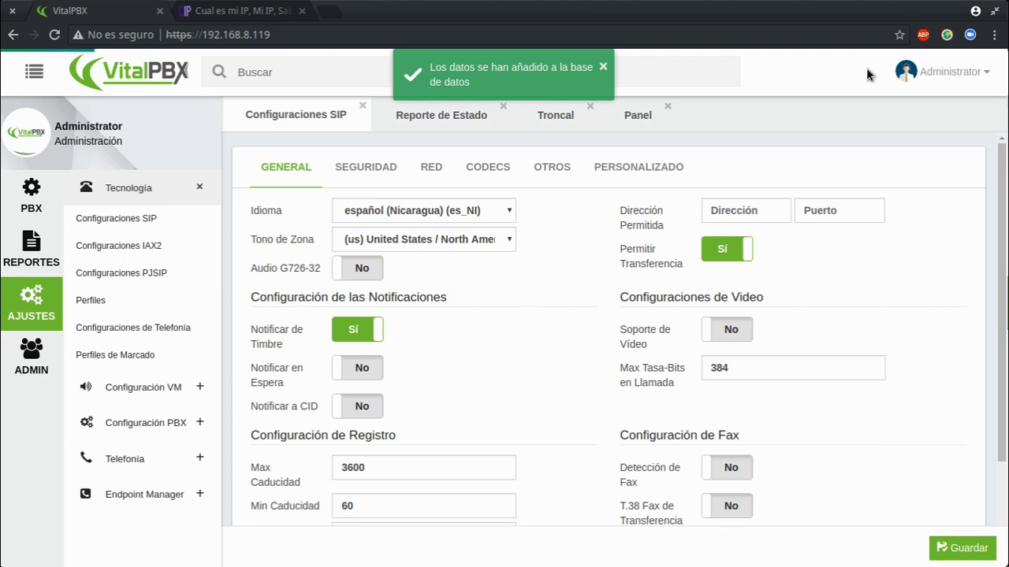
pyautogui.click(61, 186)
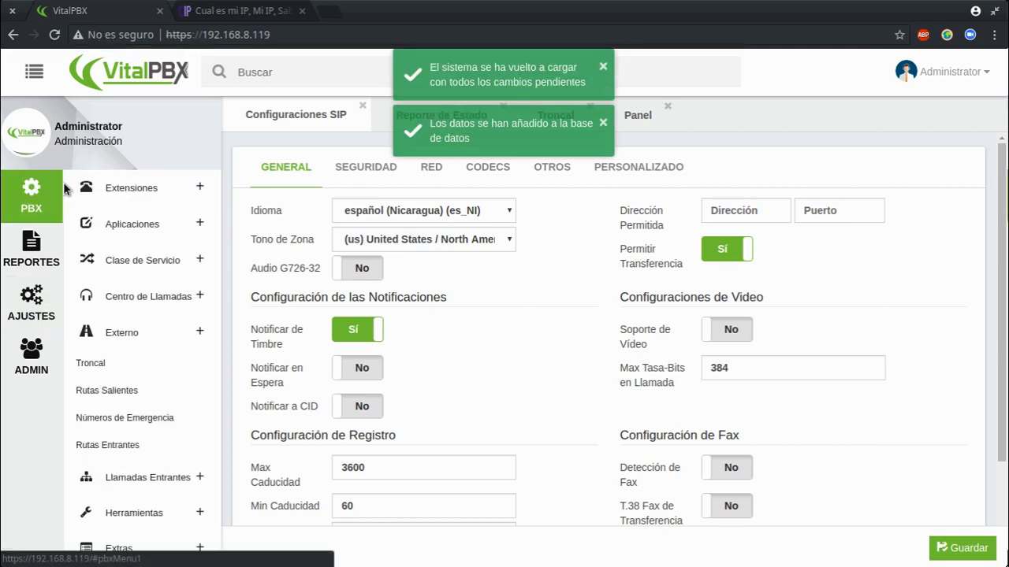
pyautogui.click(107, 390)
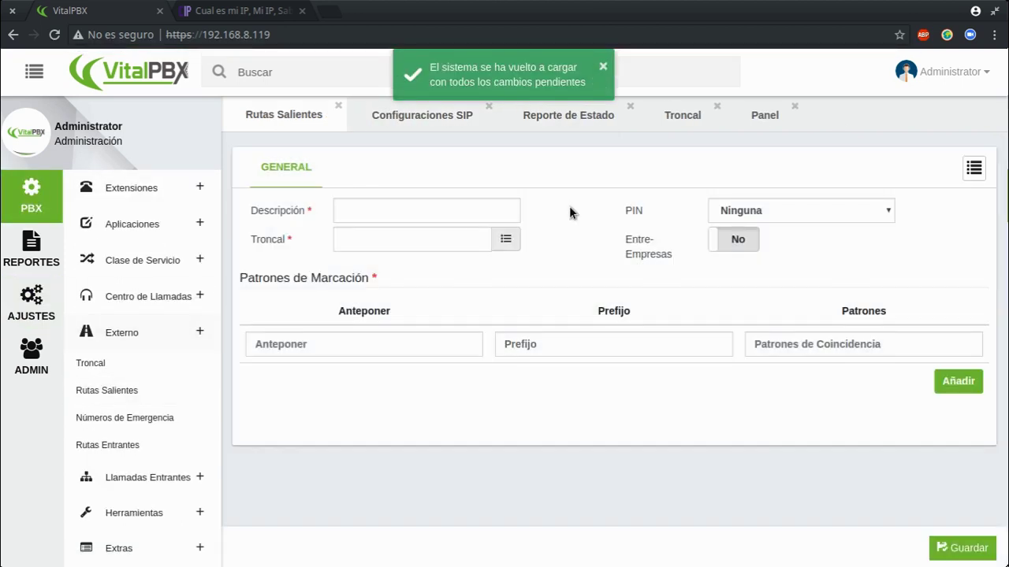
# Describe the outbound route as Proveedor1 and assign it the Proveedor 1 trunk.
pyautogui.click(463, 210)
pyautogui.write('Proveedor1')
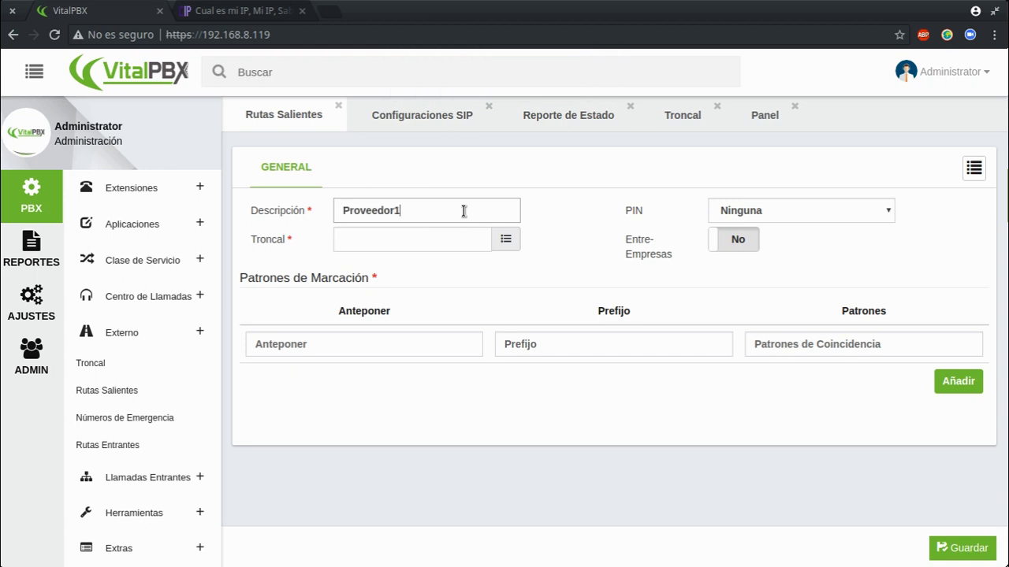
pyautogui.click(505, 240)
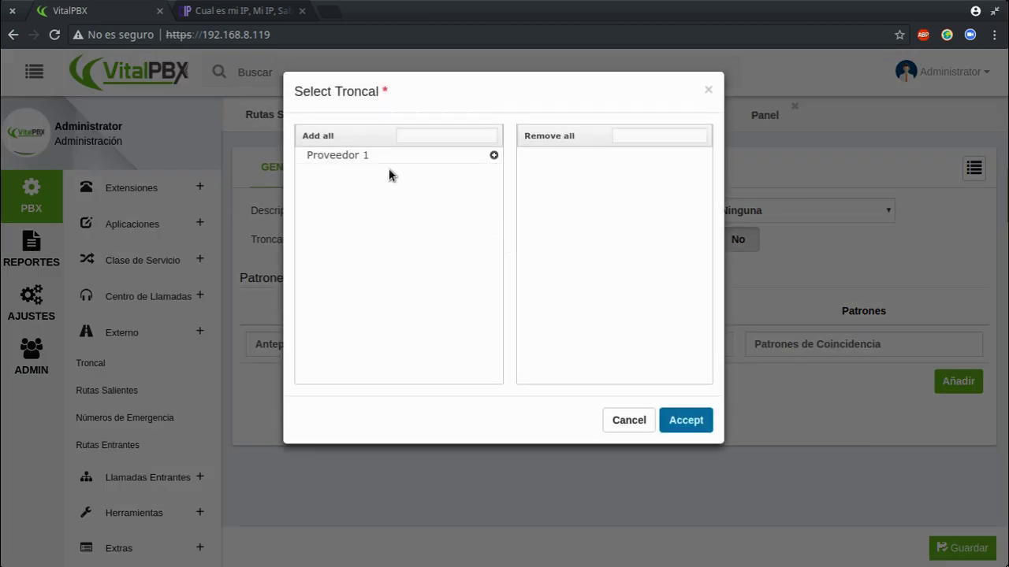
pyautogui.click(493, 155)
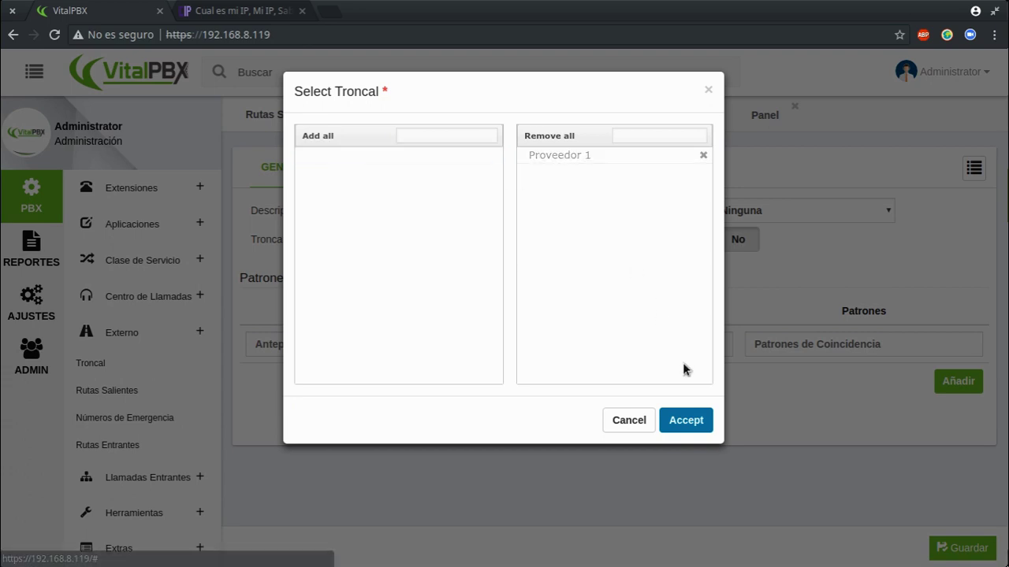
pyautogui.click(681, 420)
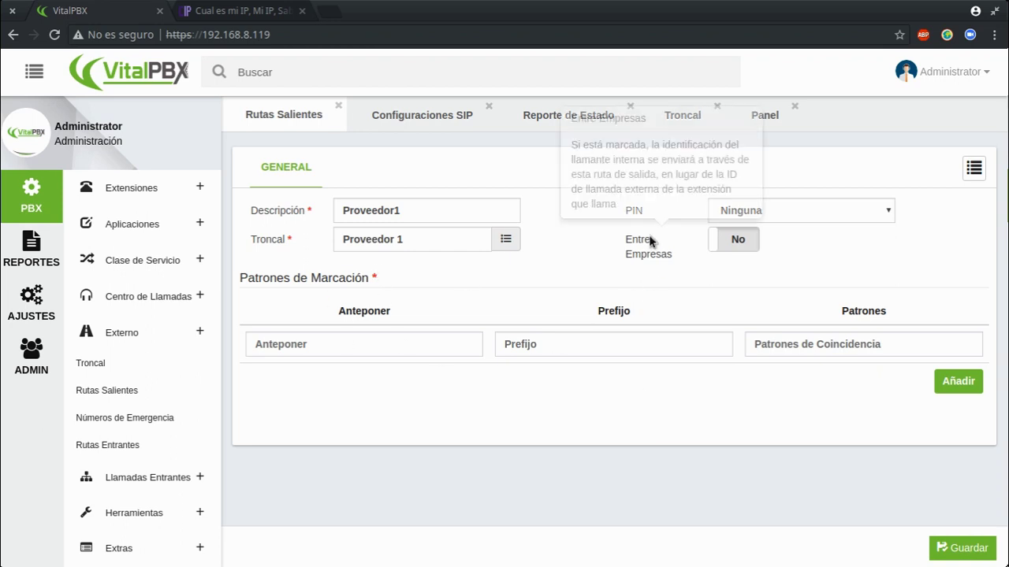
# Close the 'Cual es mi IP' browser tab and begin the prepend digits field.
pyautogui.moveTo(646, 254)
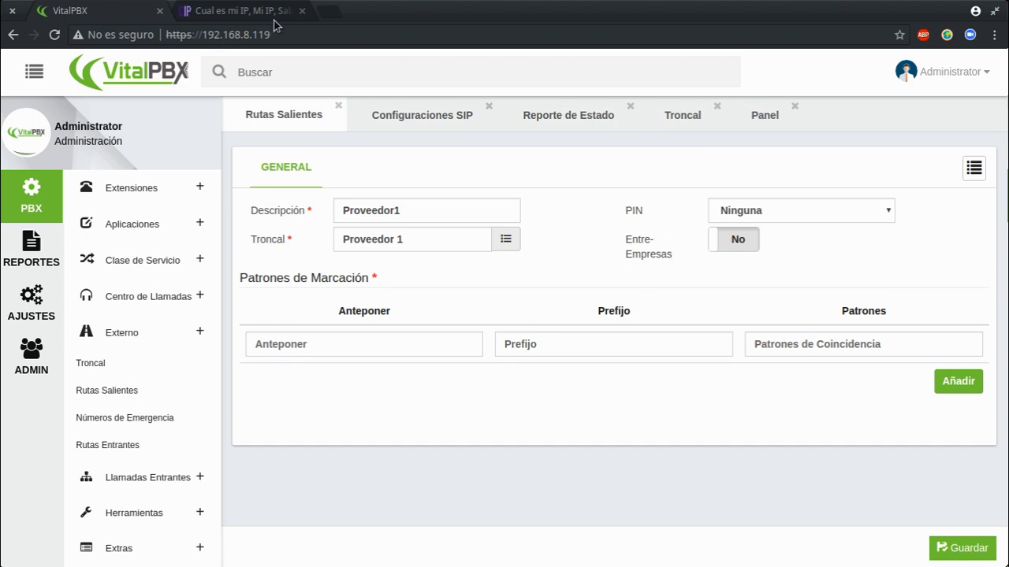
pyautogui.click(302, 11)
pyautogui.click(377, 347)
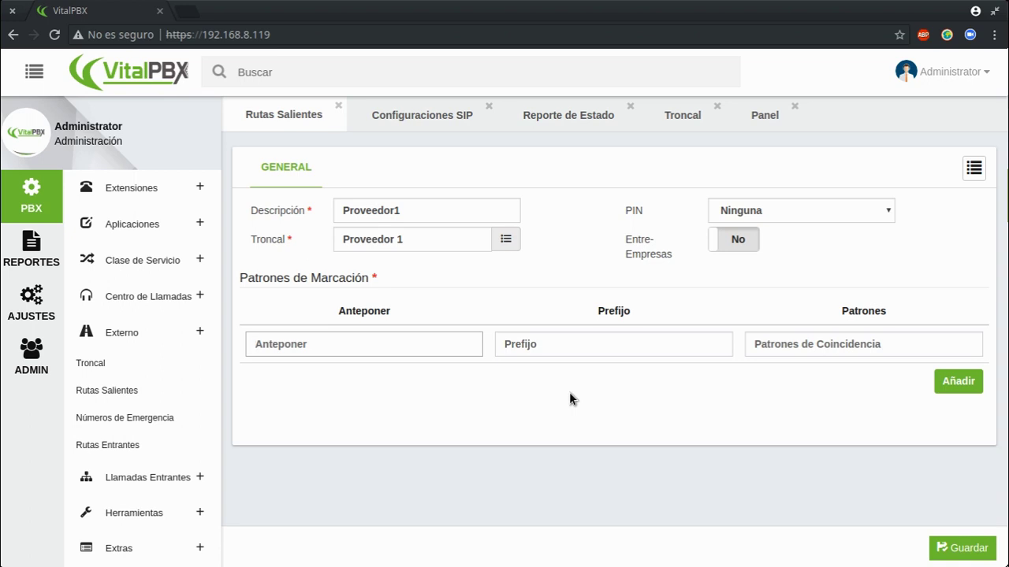
# Enter 19157 as the Anteponer digits of the outbound route's dial pattern.
pyautogui.click(568, 337)
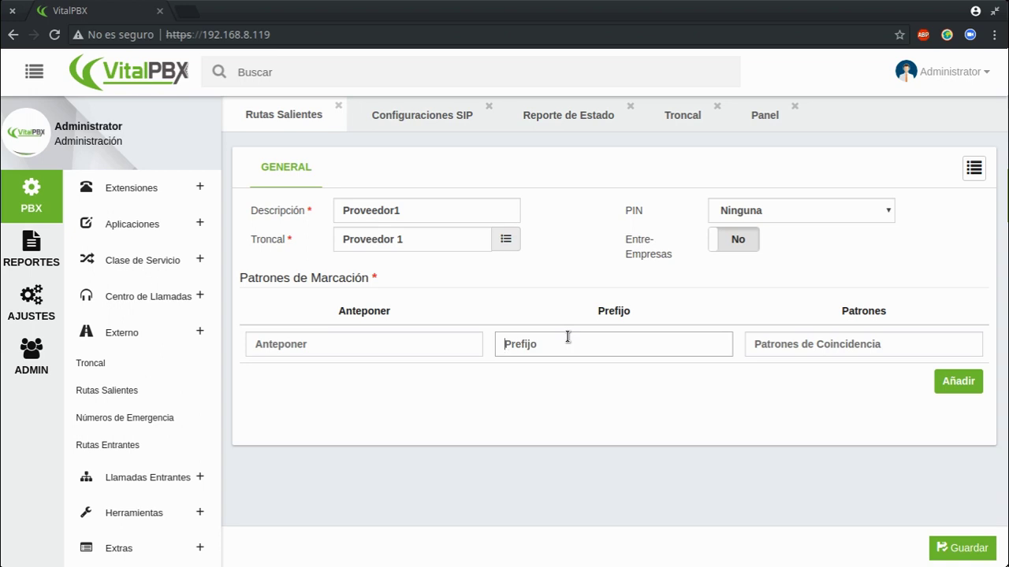
pyautogui.click(837, 339)
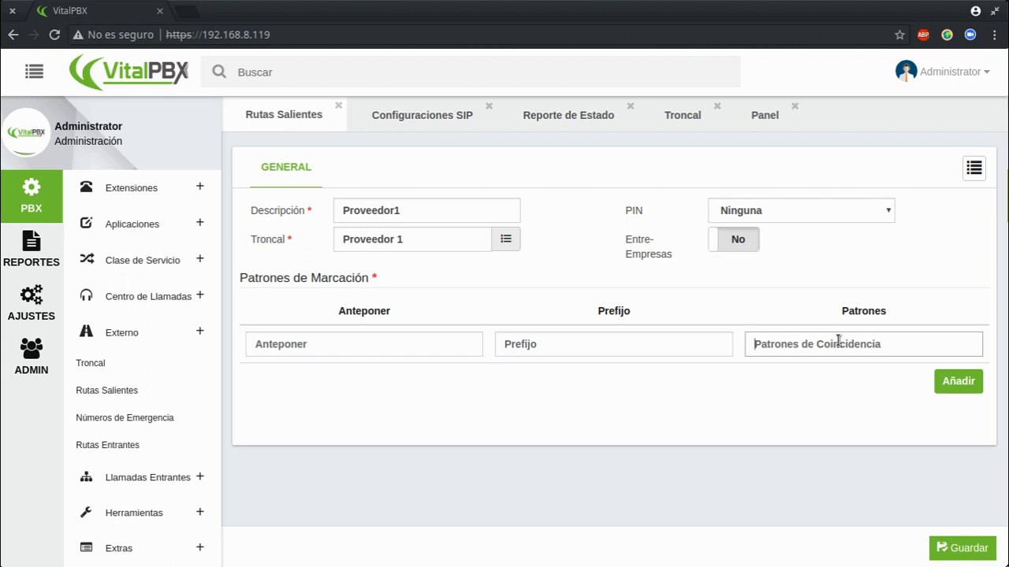
pyautogui.moveTo(856, 316)
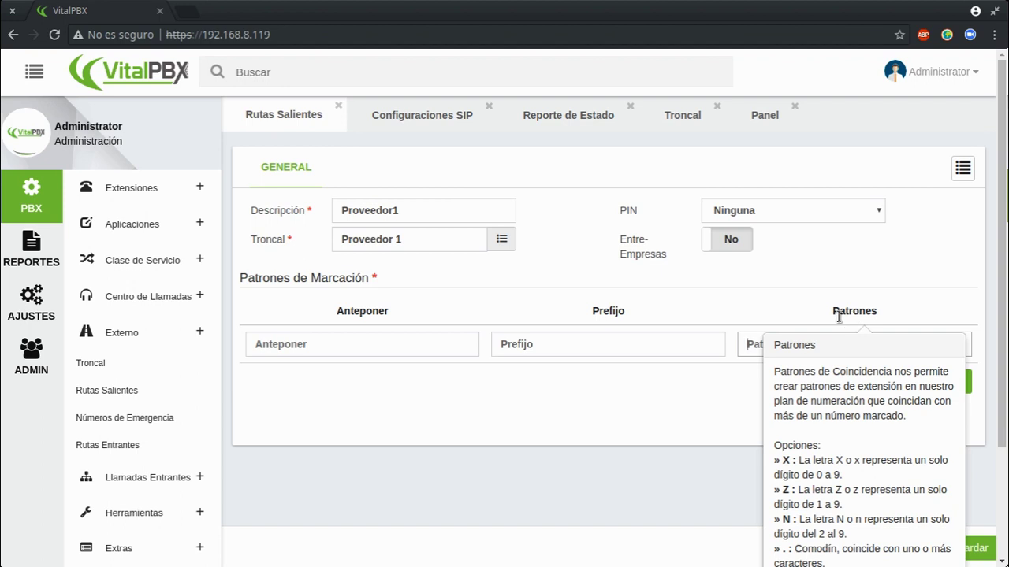
pyautogui.click(309, 346)
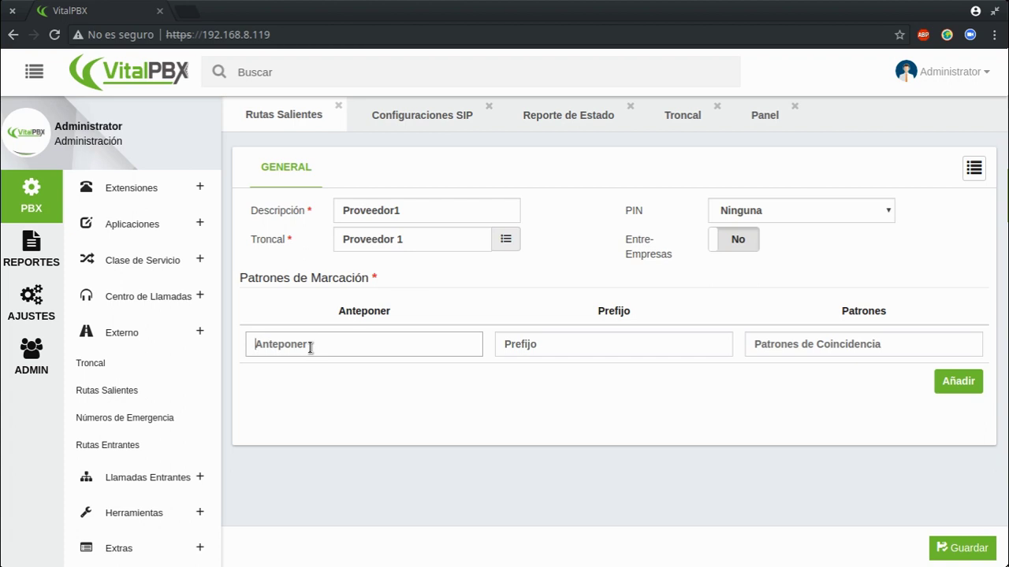
pyautogui.write('19157')
pyautogui.hotkey('ctrl', 'a')
pyautogui.click(307, 344)
pyautogui.doubleClick(280, 345)
pyautogui.click(304, 394)
# Set the dial pattern's Prefijo to 03 and its Patrones to XXXXXXXXXX.
pyautogui.click(593, 347)
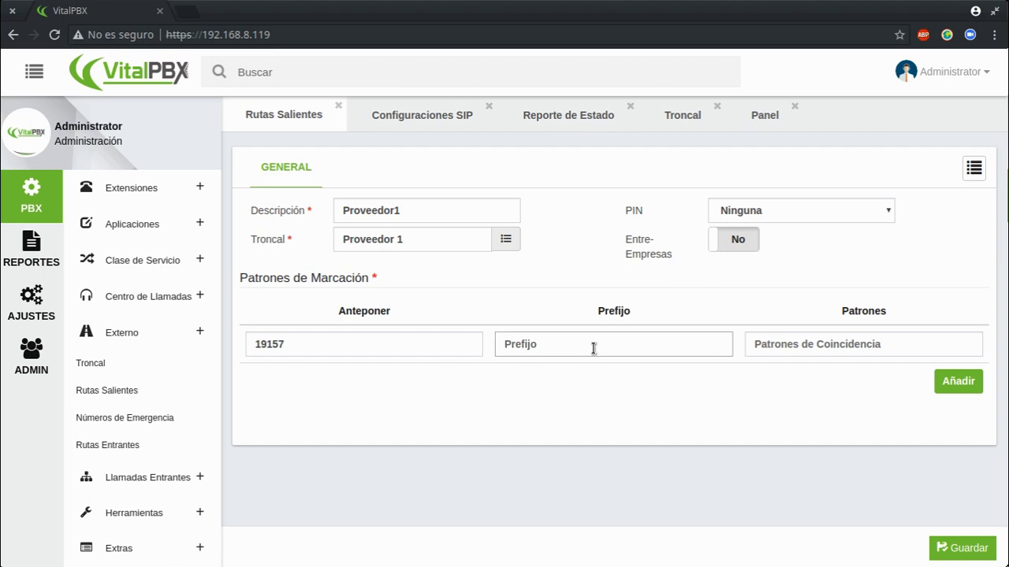
pyautogui.write('03')
pyautogui.moveTo(613, 310)
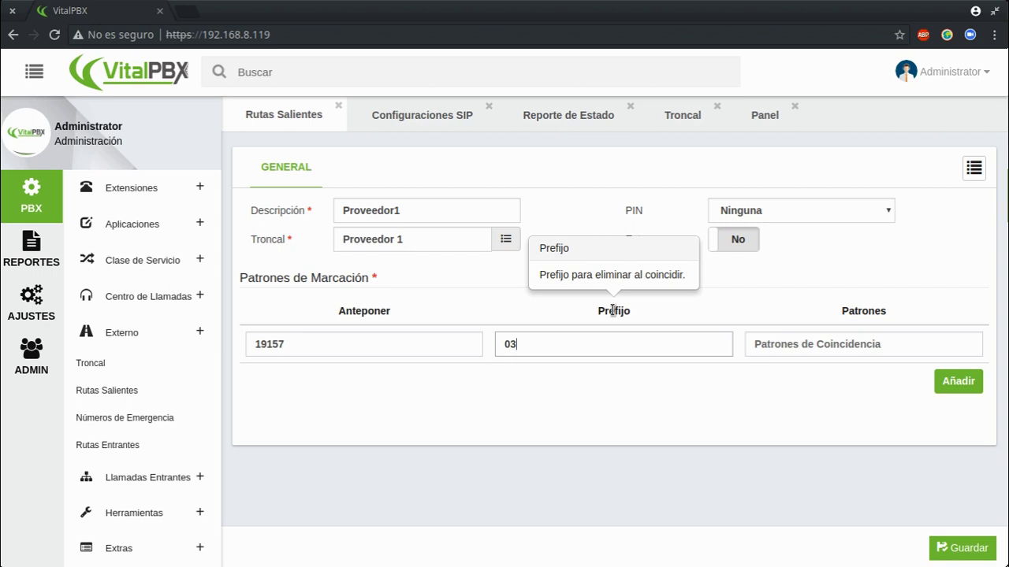
pyautogui.click(784, 343)
pyautogui.write('X.')
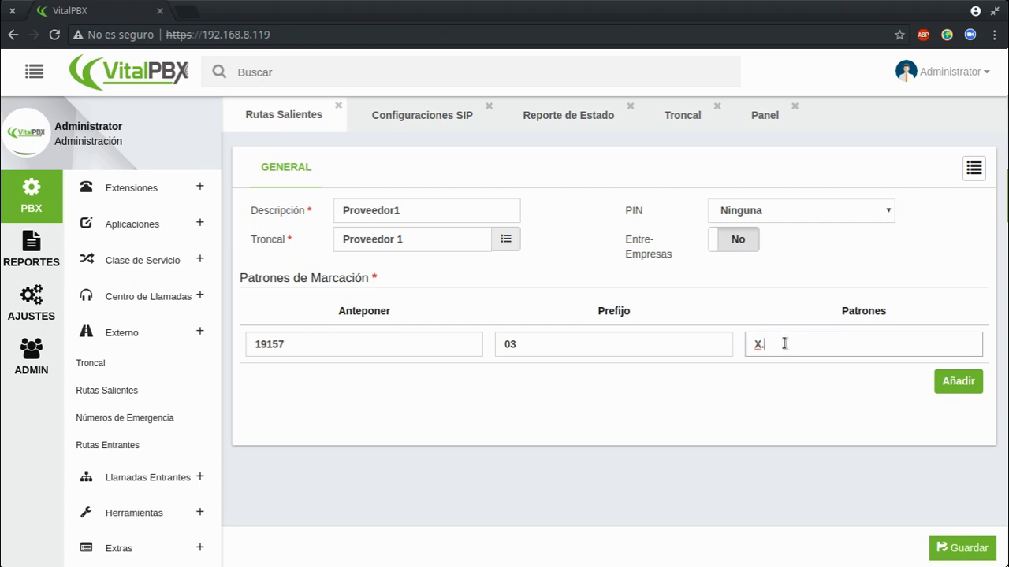
pyautogui.tripleClick(749, 348)
pyautogui.write('XXXXXXXXXX')
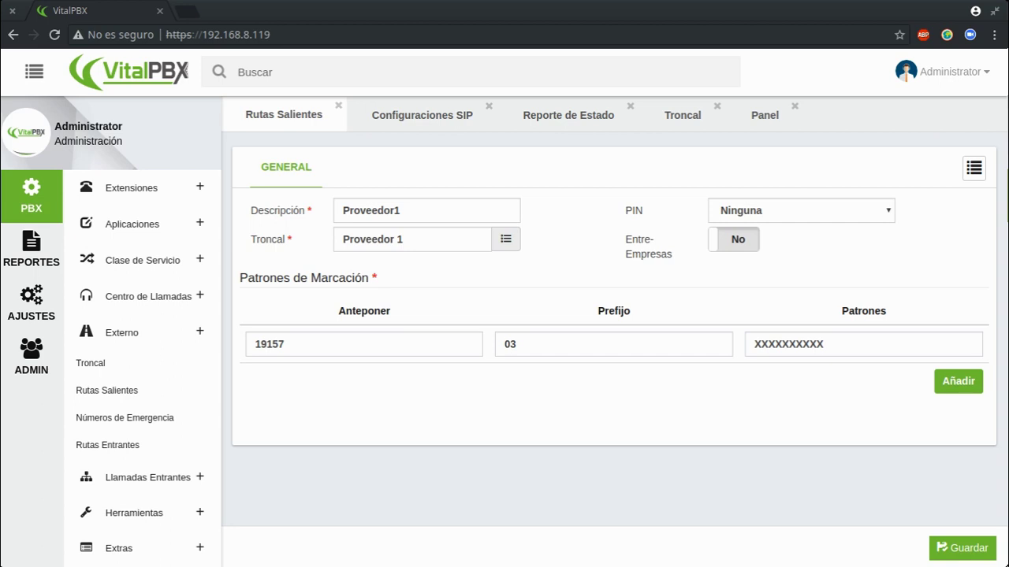
pyautogui.moveTo(316, 344); pyautogui.dragTo(256, 339)
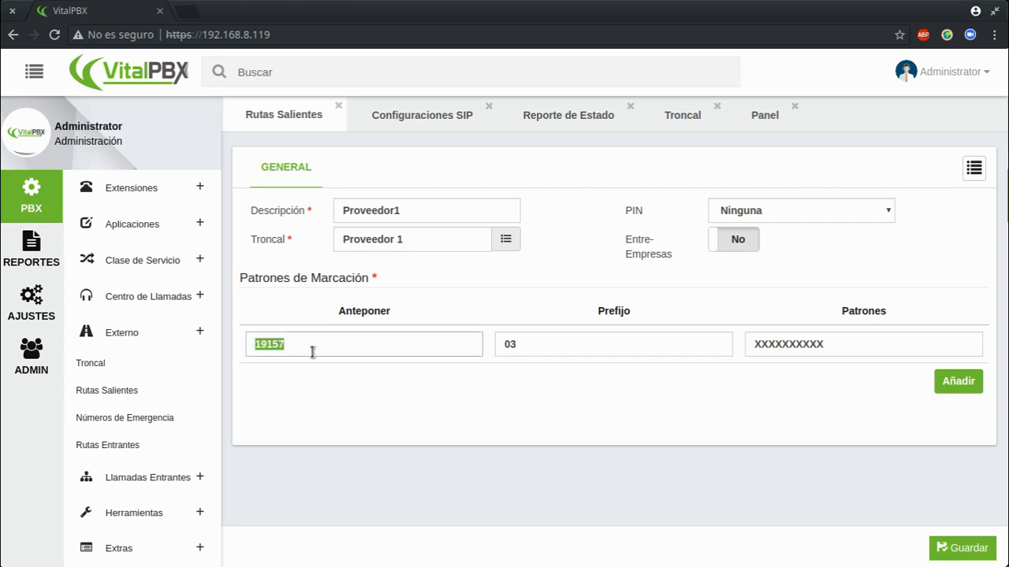
pyautogui.click(847, 344)
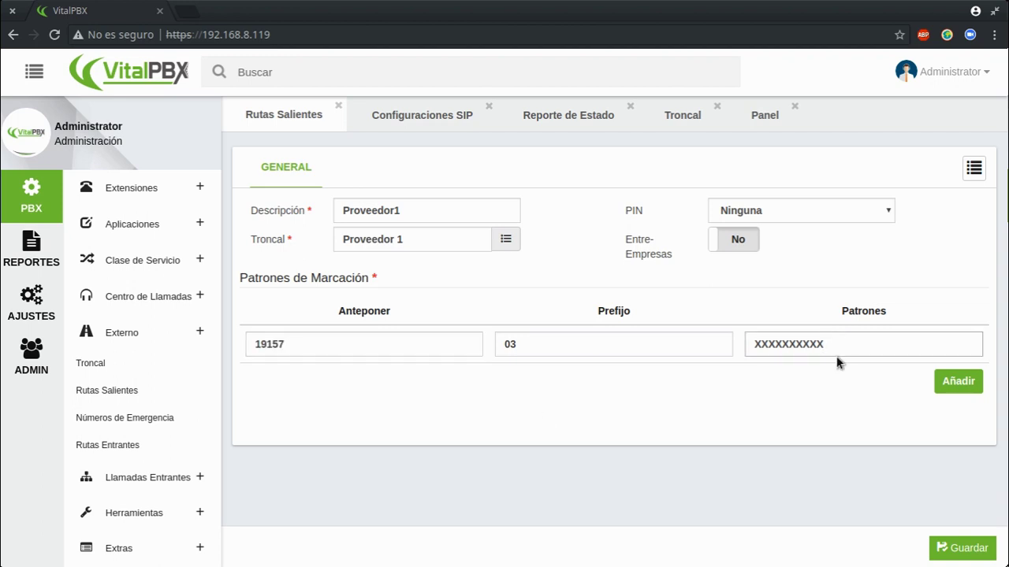
# Delete the extra empty pattern row, save the Proveedor1 route, and view Reporte de Estado.
pyautogui.click(957, 381)
pyautogui.click(367, 380)
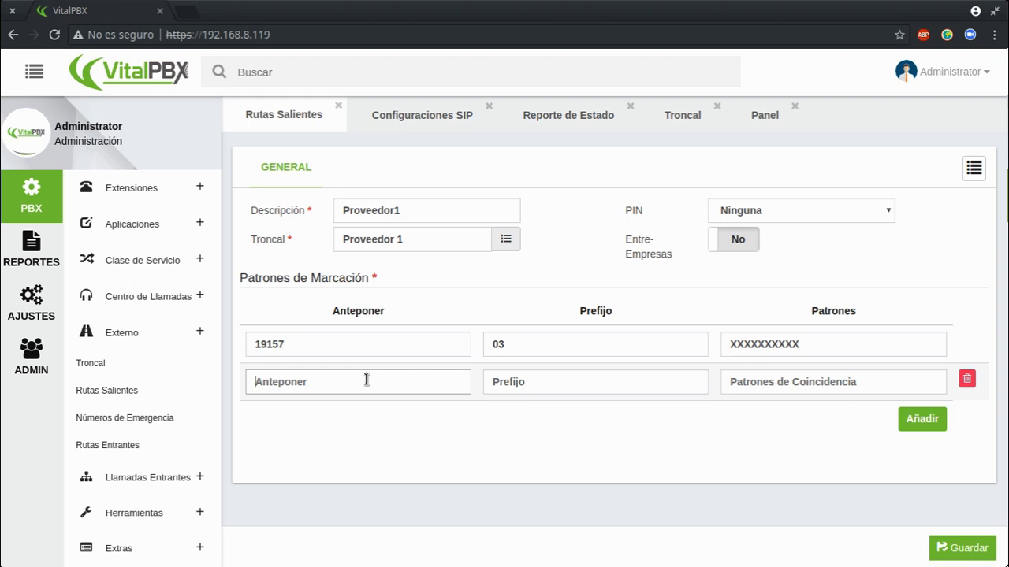
pyautogui.click(735, 383)
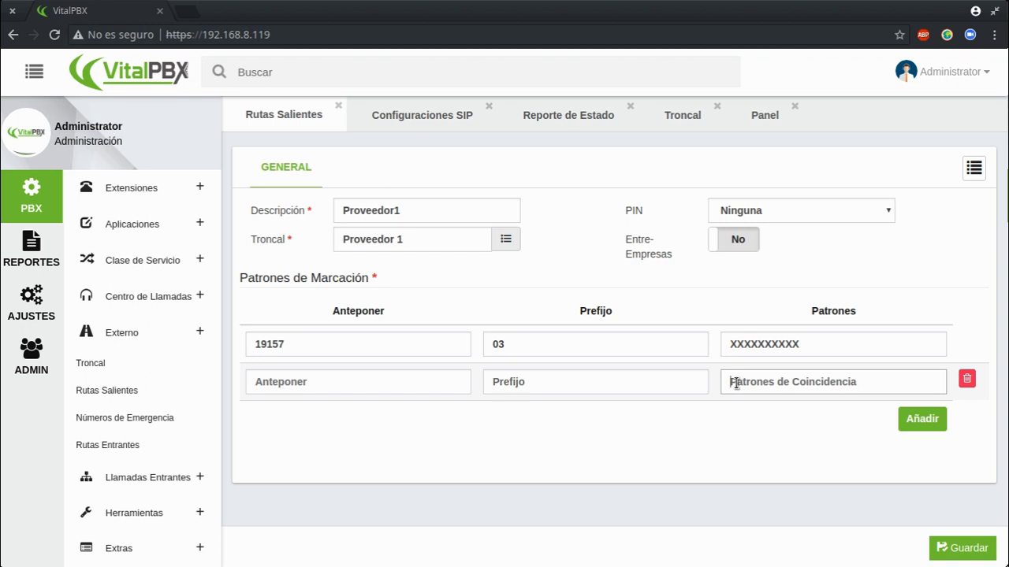
pyautogui.click(966, 380)
pyautogui.moveTo(841, 354); pyautogui.dragTo(691, 331)
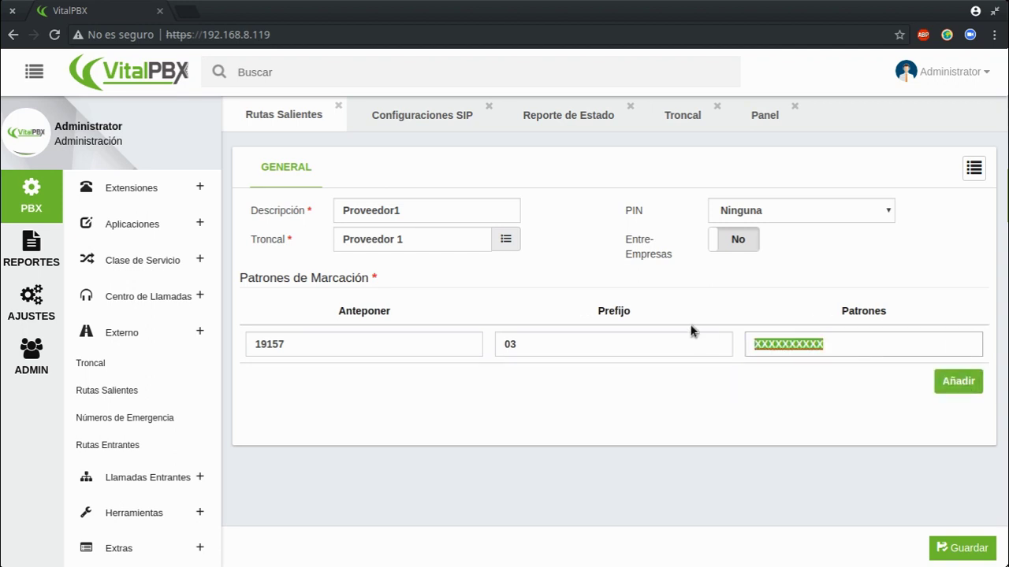
pyautogui.click(962, 548)
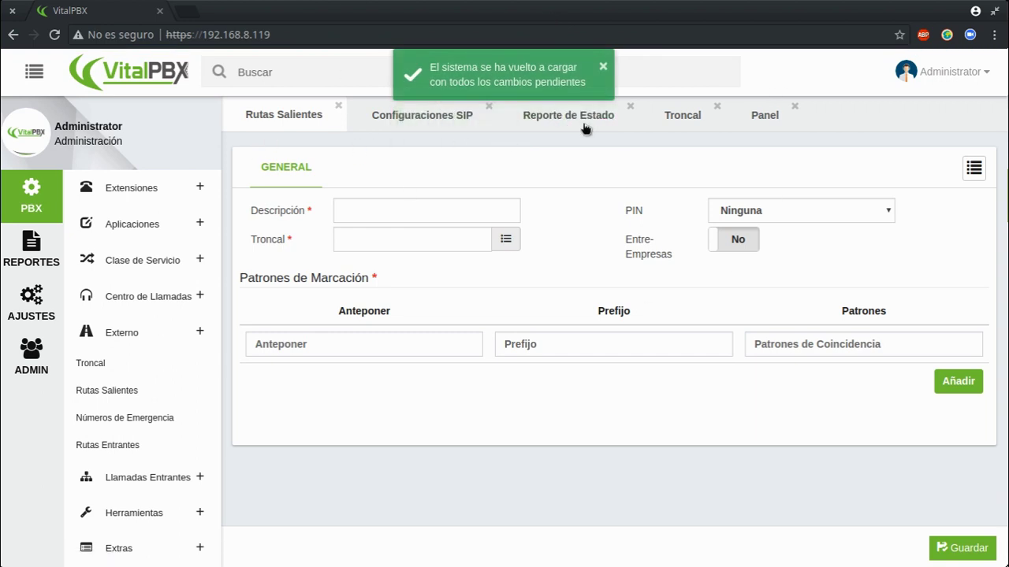
pyautogui.click(577, 122)
pyautogui.click(246, 170)
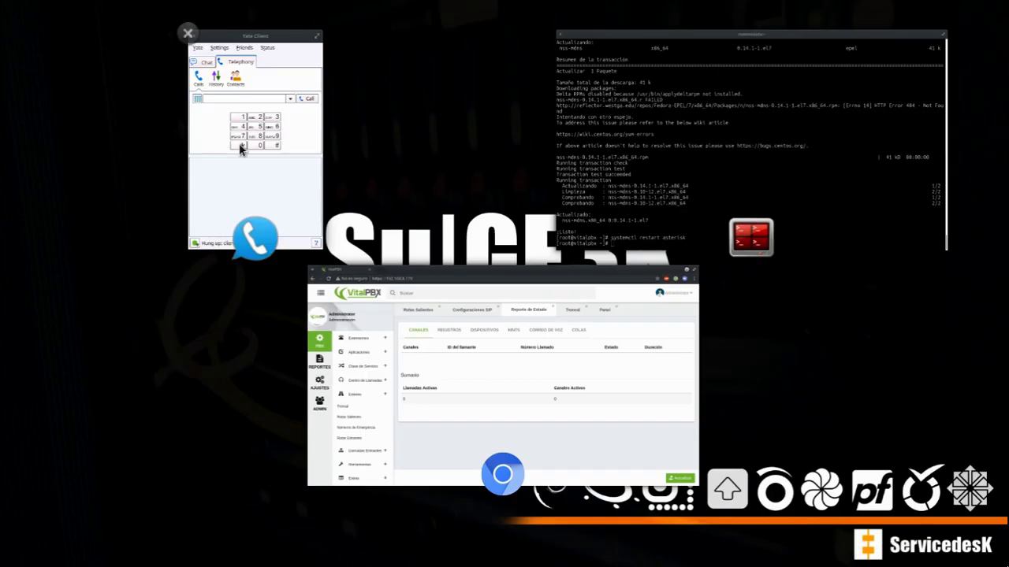
pyautogui.click(241, 144)
pyautogui.click(753, 189)
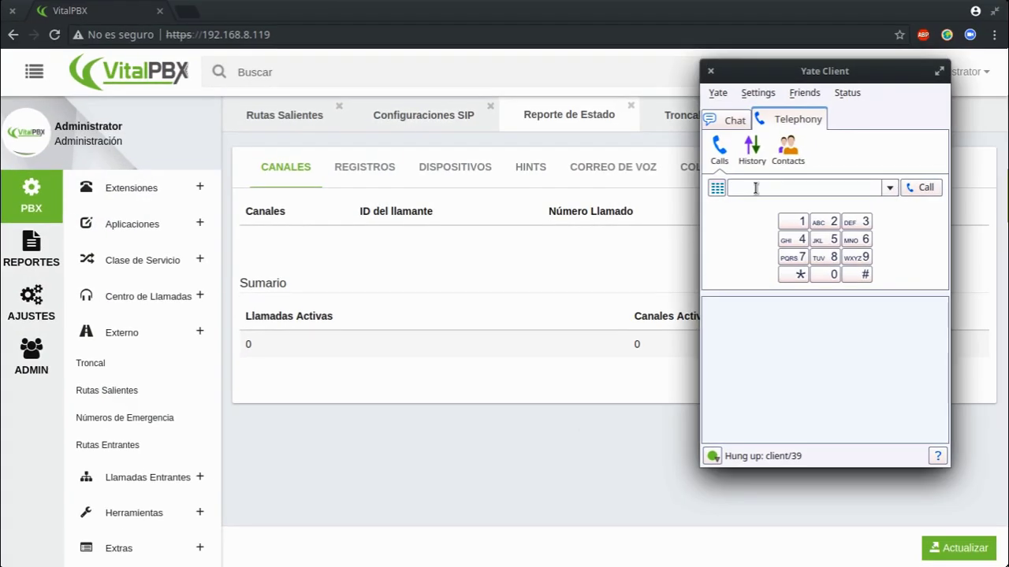
pyautogui.press('Down')
pyautogui.keyDown('shift'); pyautogui.click(749, 189); pyautogui.keyUp('shift')
pyautogui.press('BackSpace')
pyautogui.press('BackSpace')
pyautogui.press('BackSpace')
pyautogui.press('Return')
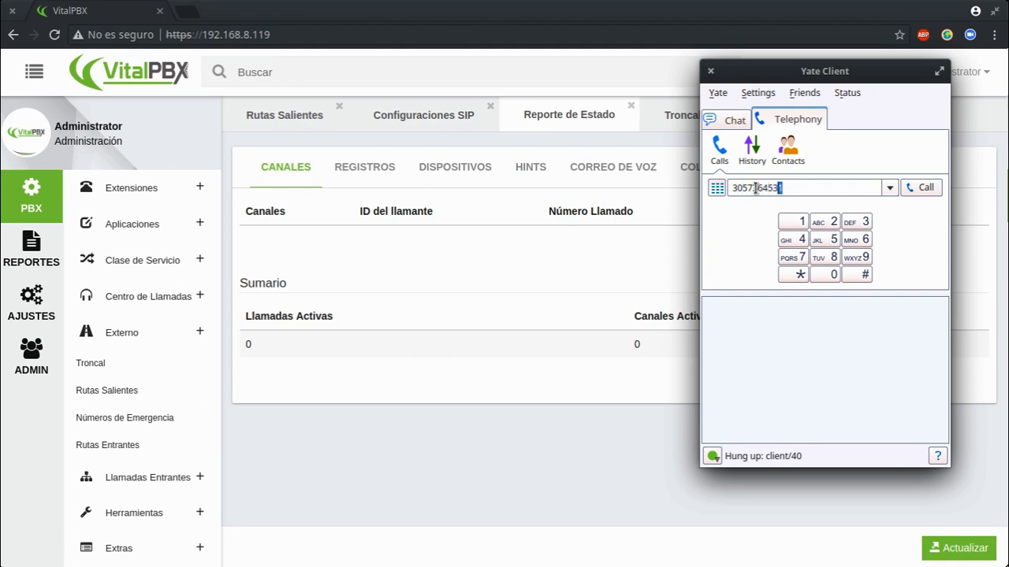
pyautogui.press('Return')
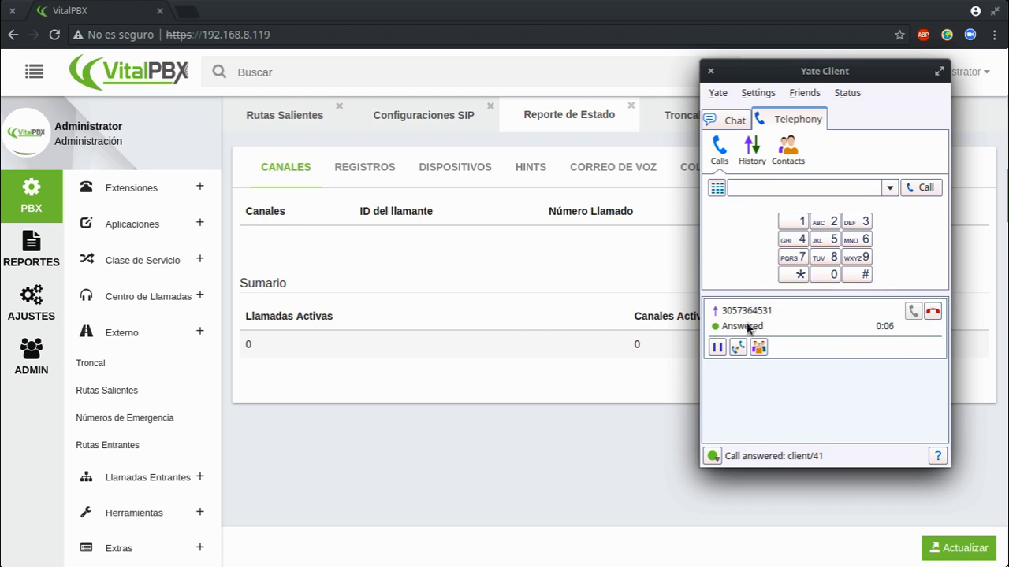
pyautogui.click(340, 225)
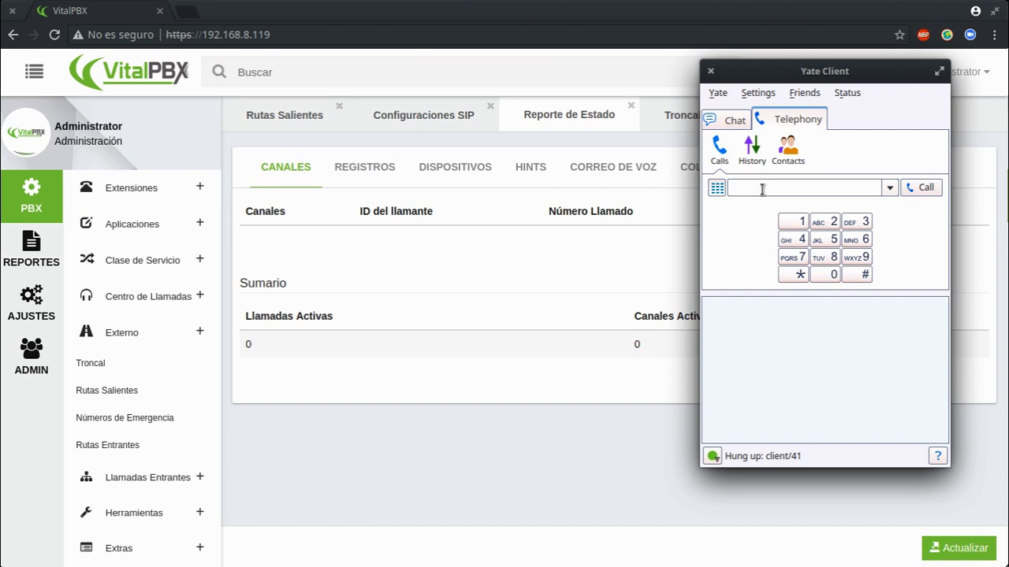
pyautogui.press('Return')
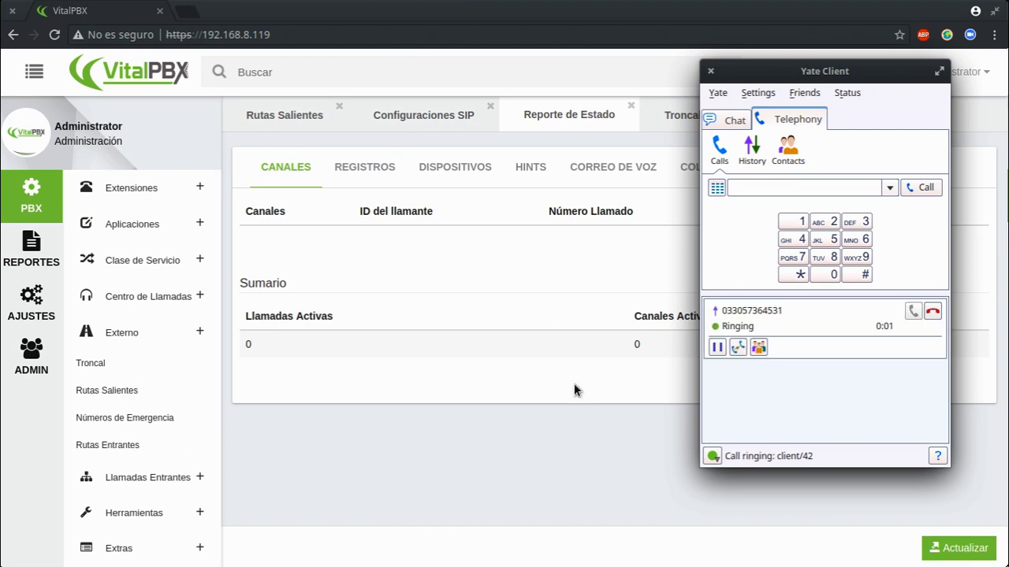
pyautogui.click(984, 550)
pyautogui.press('super+w')
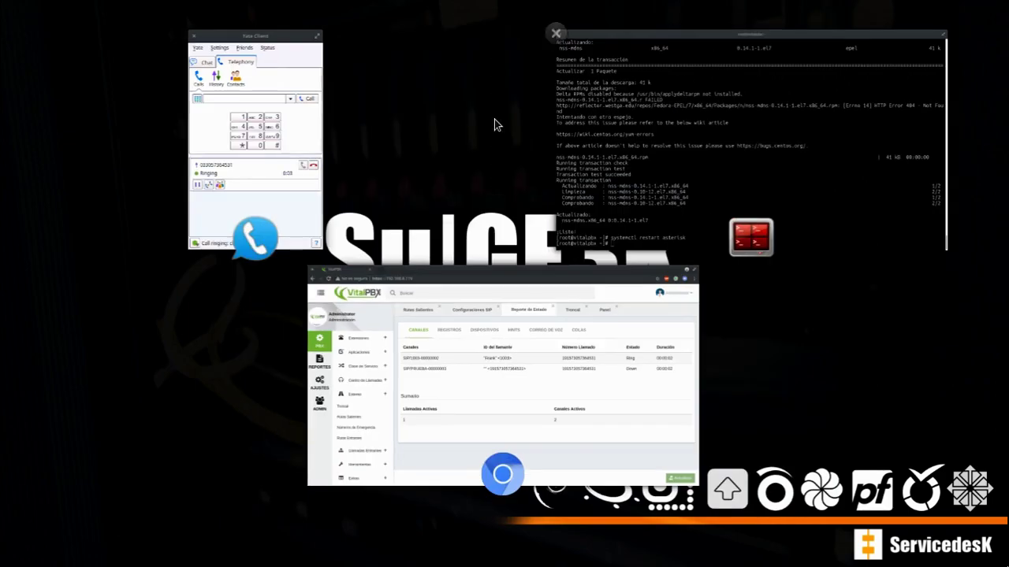
pyautogui.click(313, 130)
pyautogui.moveTo(834, 80); pyautogui.dragTo(285, 180)
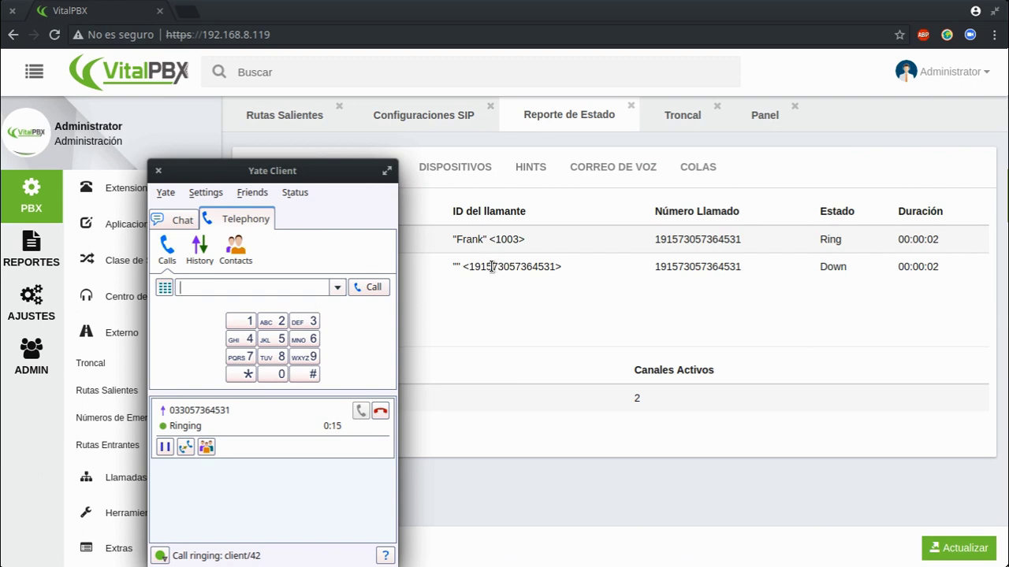
pyautogui.click(496, 269)
pyautogui.hotkey('alt', 'Tab')
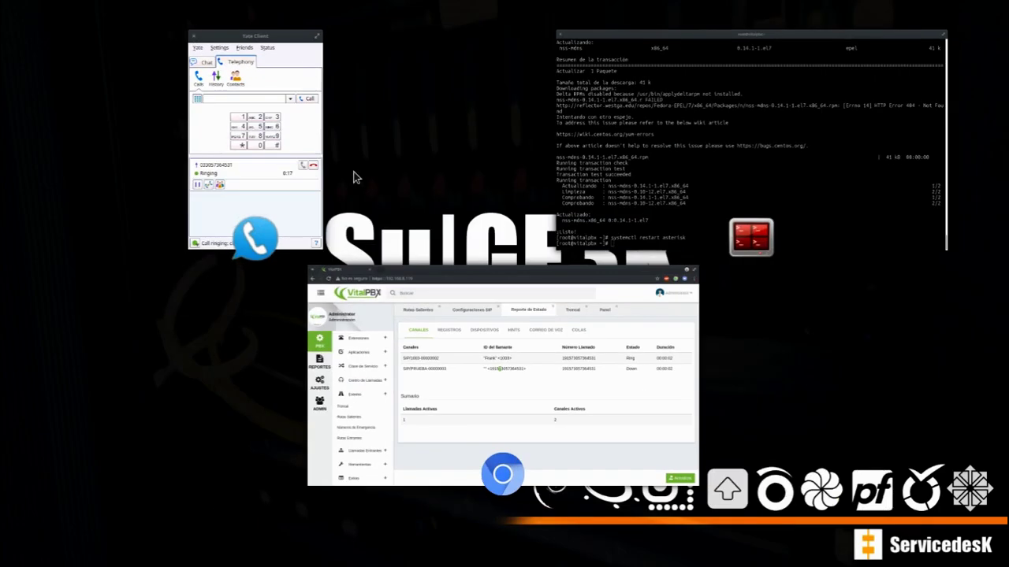
pyautogui.moveTo(327, 170); pyautogui.dragTo(654, 112)
pyautogui.click(708, 356)
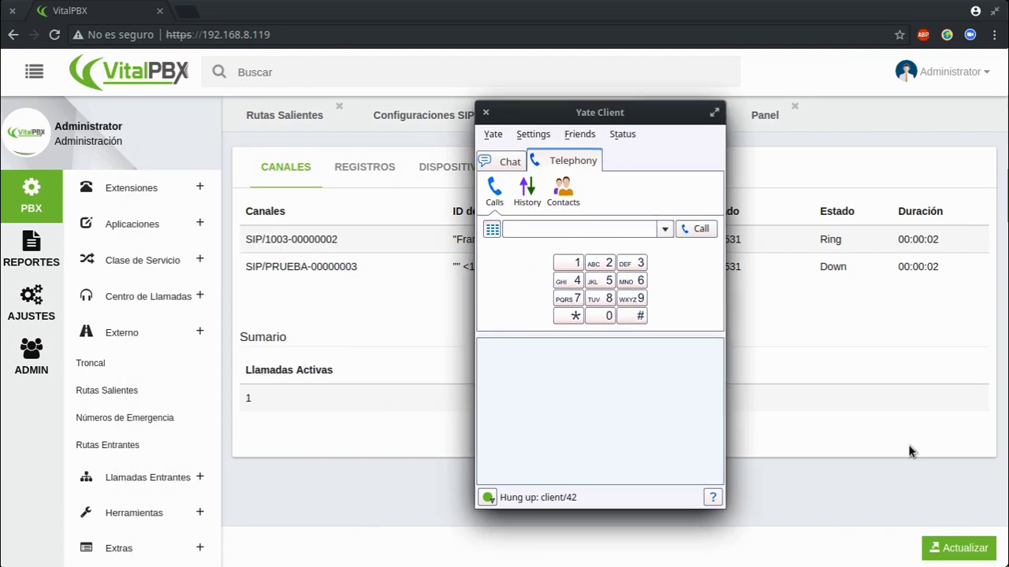
pyautogui.click(903, 450)
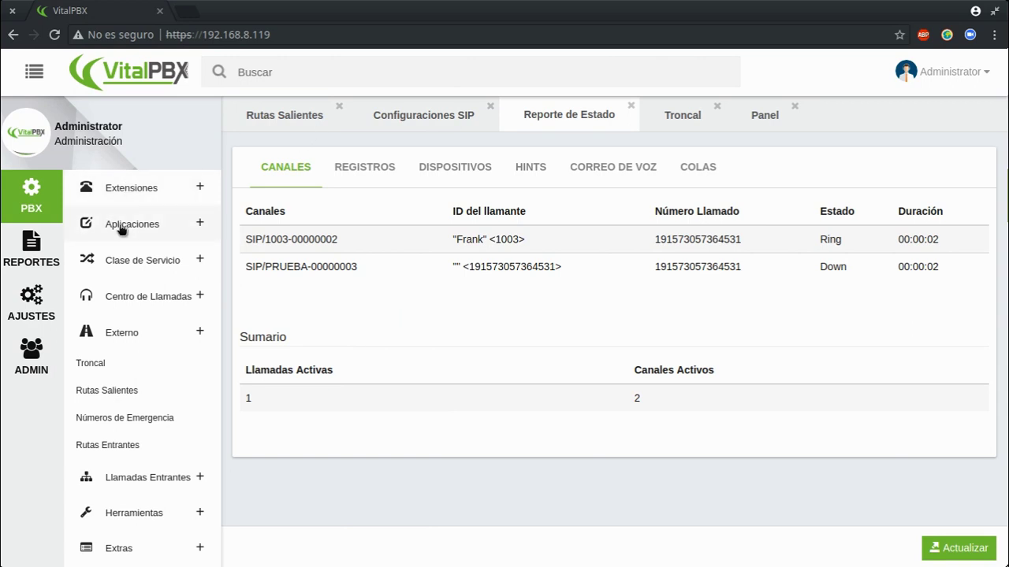
pyautogui.click(135, 193)
pyautogui.click(35, 236)
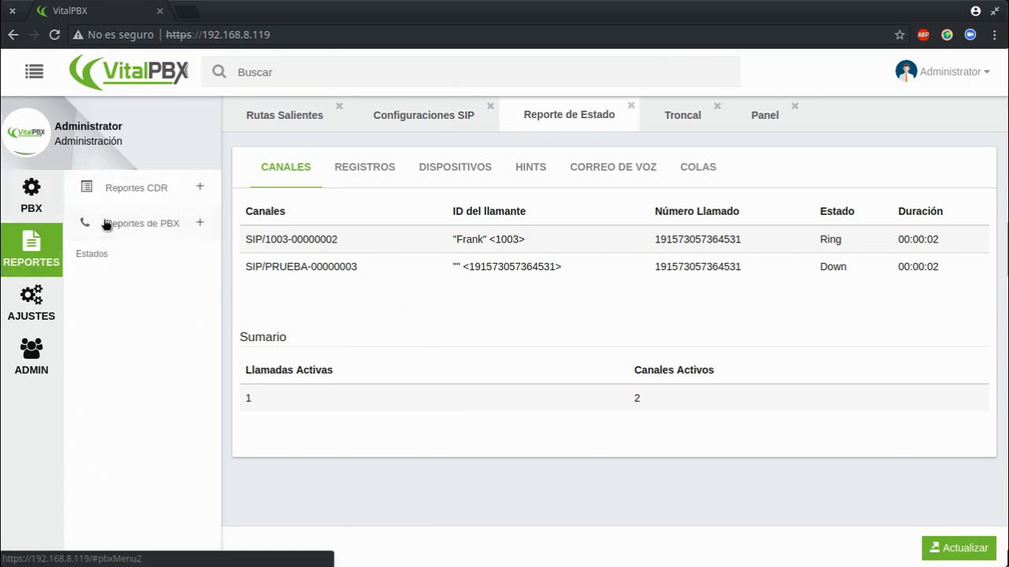
pyautogui.click(118, 189)
pyautogui.click(87, 246)
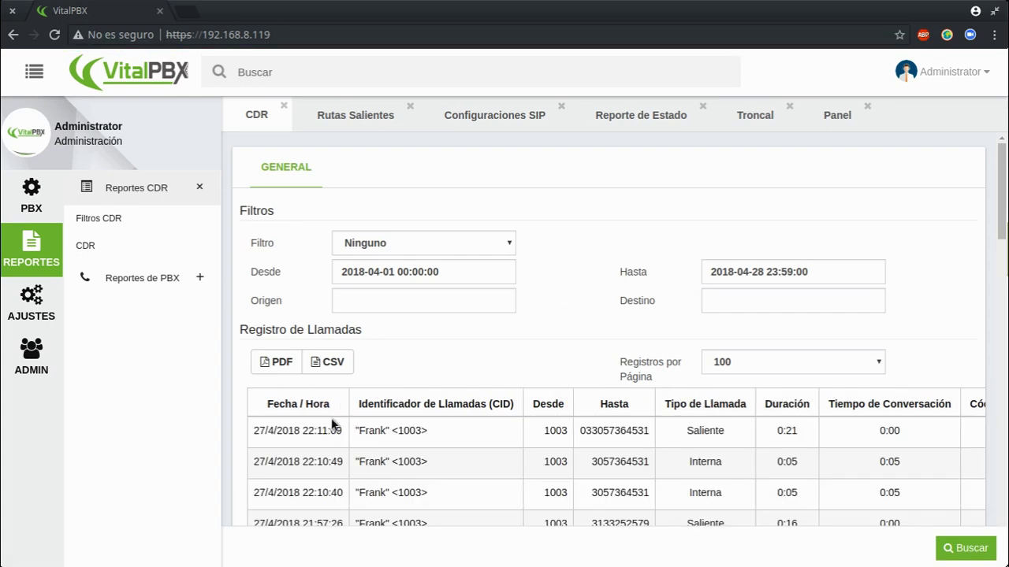
pyautogui.moveTo(251, 433); pyautogui.dragTo(829, 434)
pyautogui.click(751, 440)
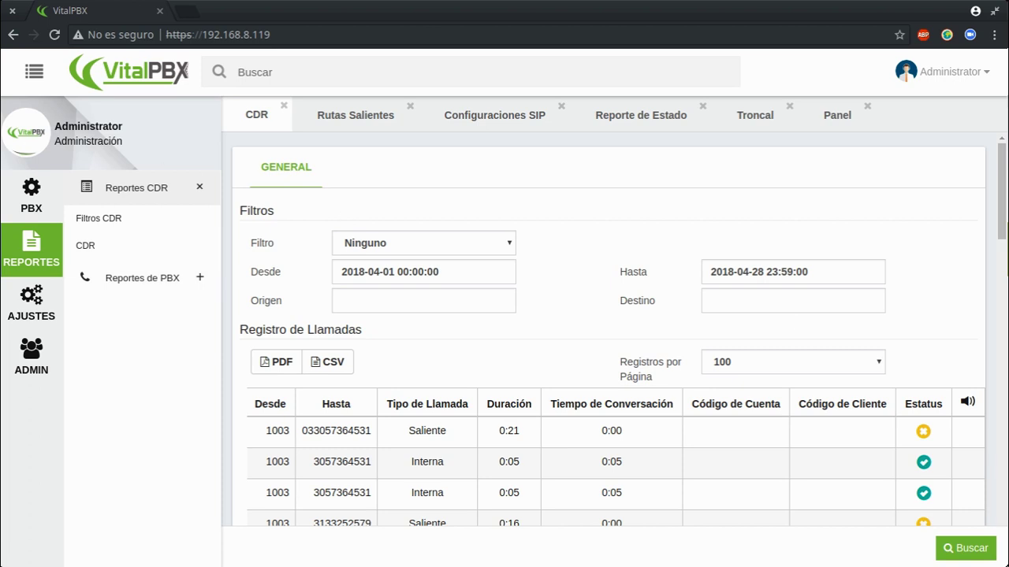
pyautogui.press('super+w')
pyautogui.click(272, 163)
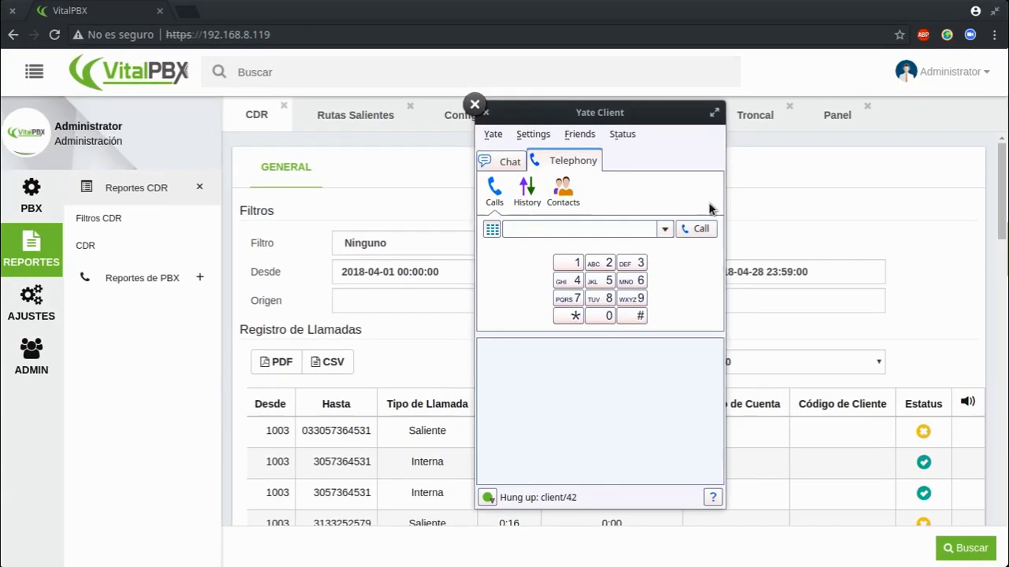
pyautogui.click(666, 229)
# Connect the terminal to the verbose Asterisk console with asterisk -rvvvvv.
pyautogui.press('super+w')
pyautogui.click(785, 254)
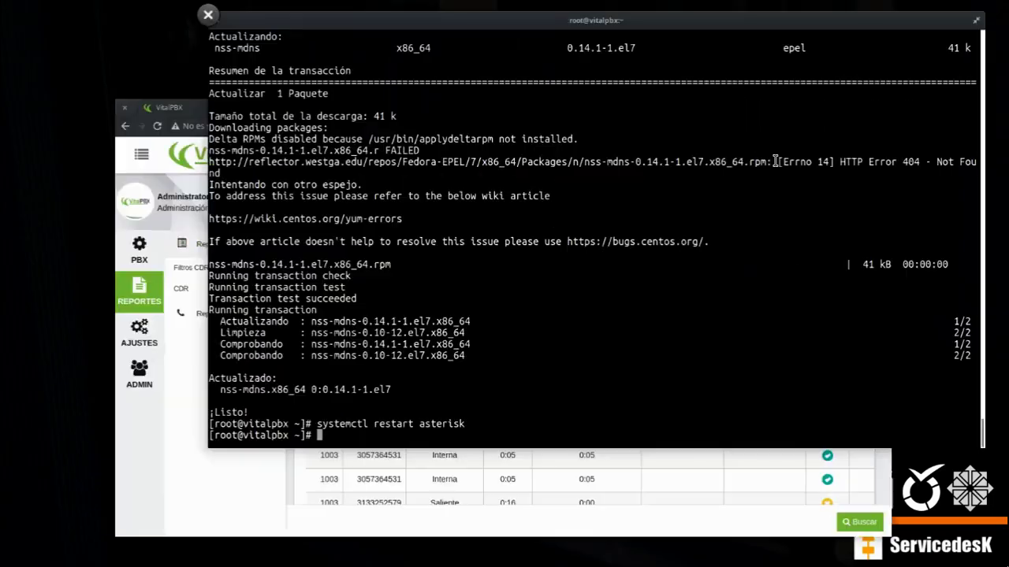
pyautogui.write('asterisk -rvvvvv')
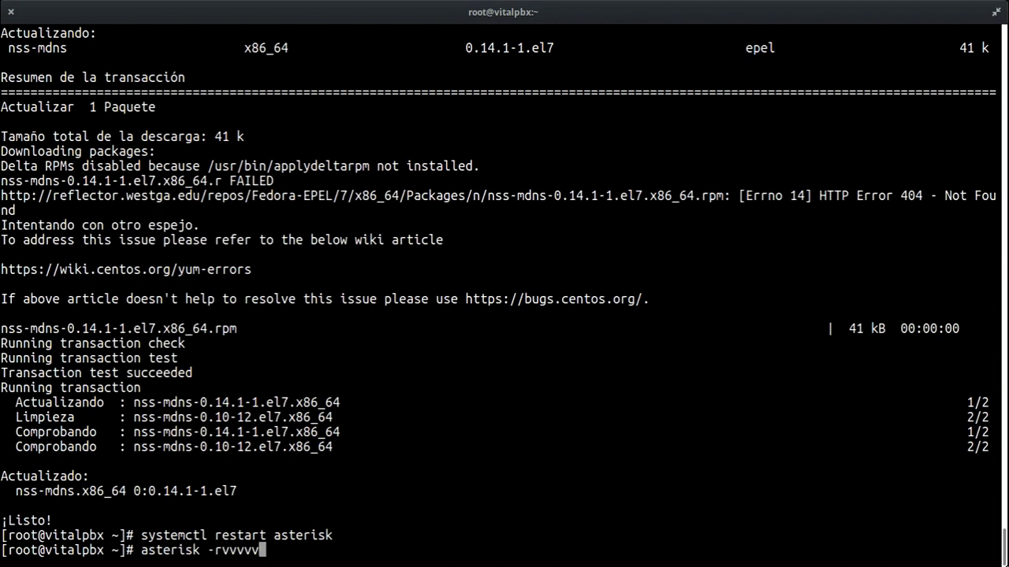
pyautogui.press('Return')
pyautogui.press('super')
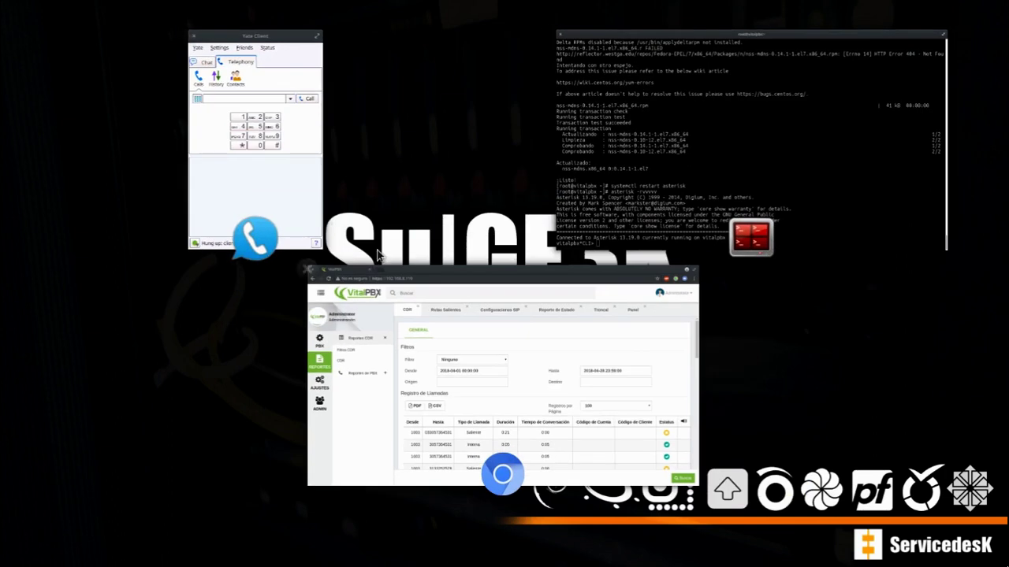
pyautogui.click(263, 180)
pyautogui.click(663, 232)
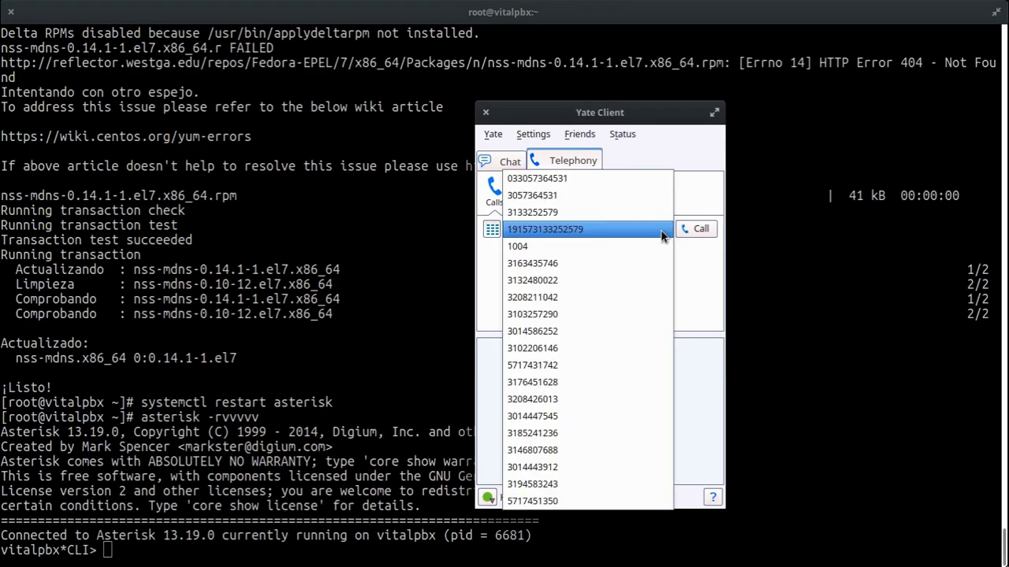
pyautogui.click(552, 178)
pyautogui.click(696, 228)
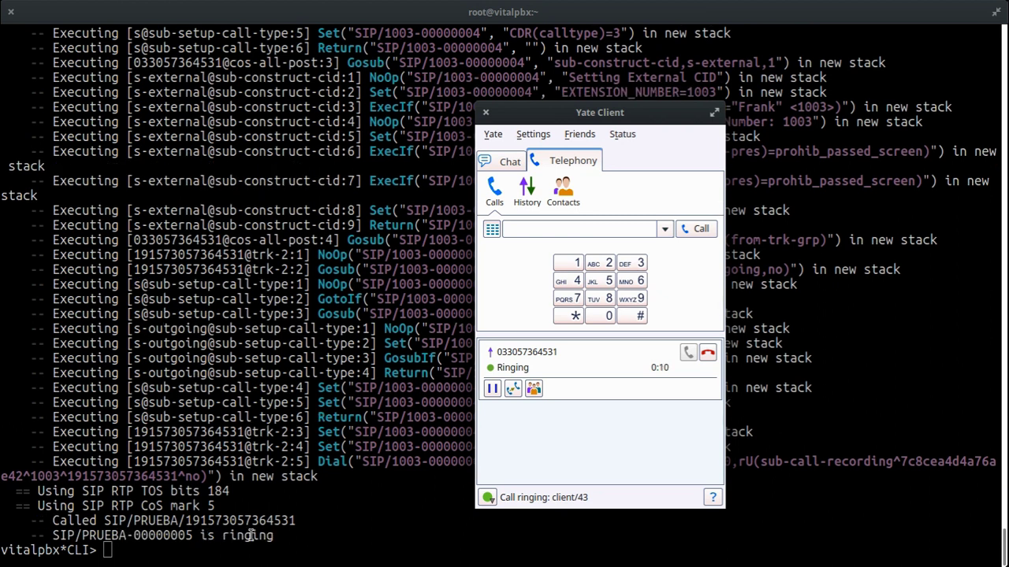
pyautogui.click(707, 353)
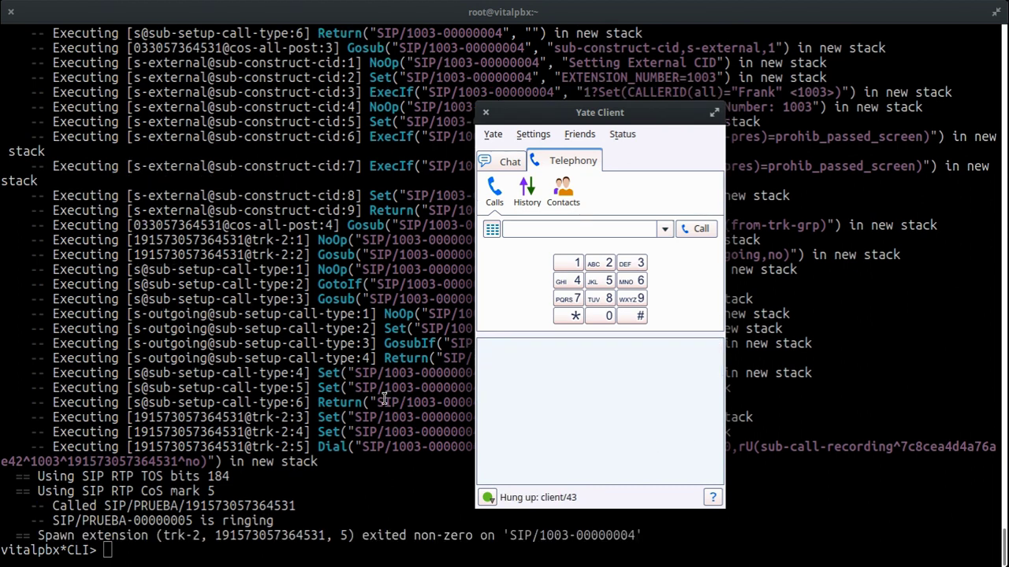
pyautogui.click(384, 400)
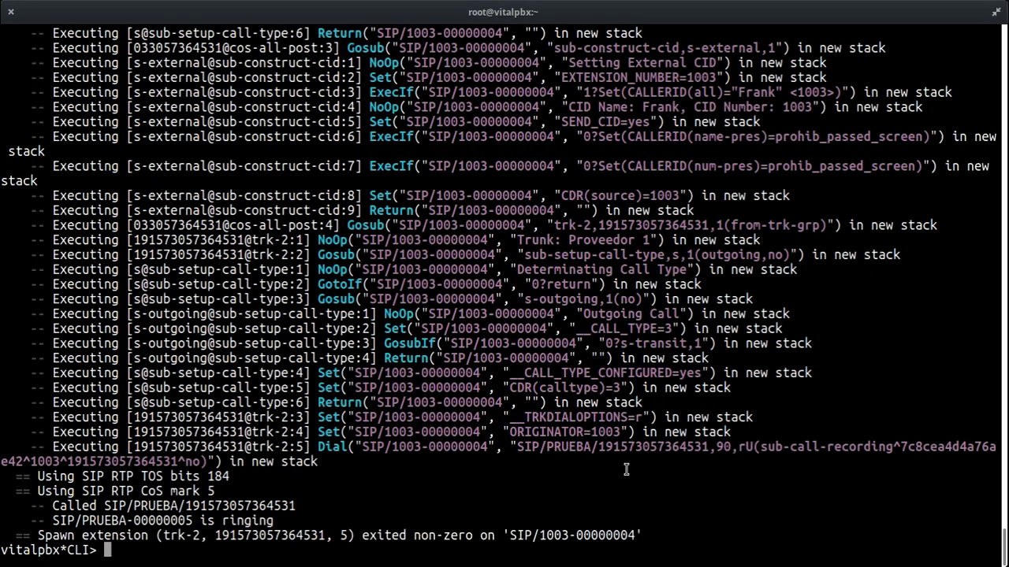
pyautogui.scroll(9, 638, 268)
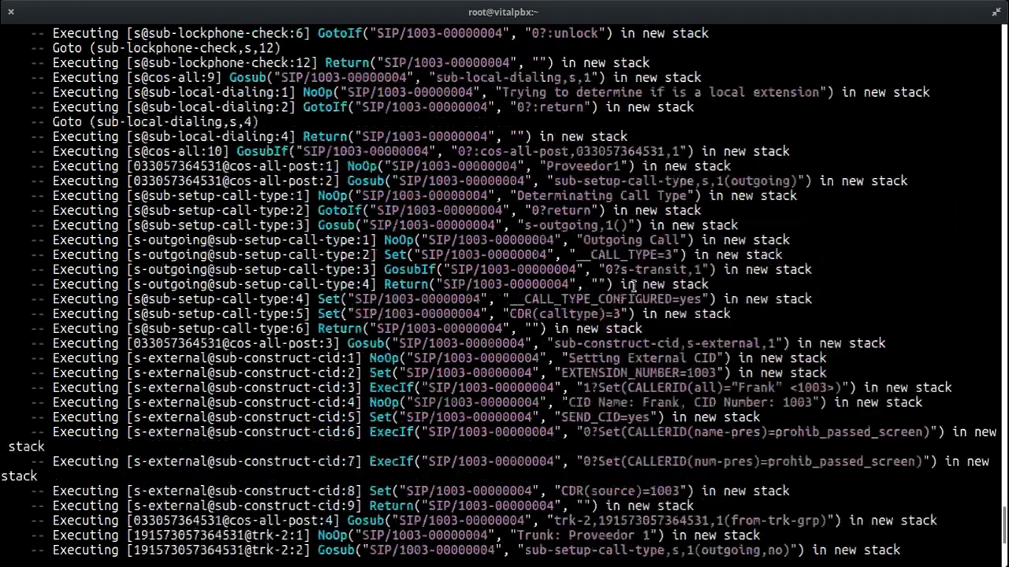
pyautogui.scroll(12, 651, 260)
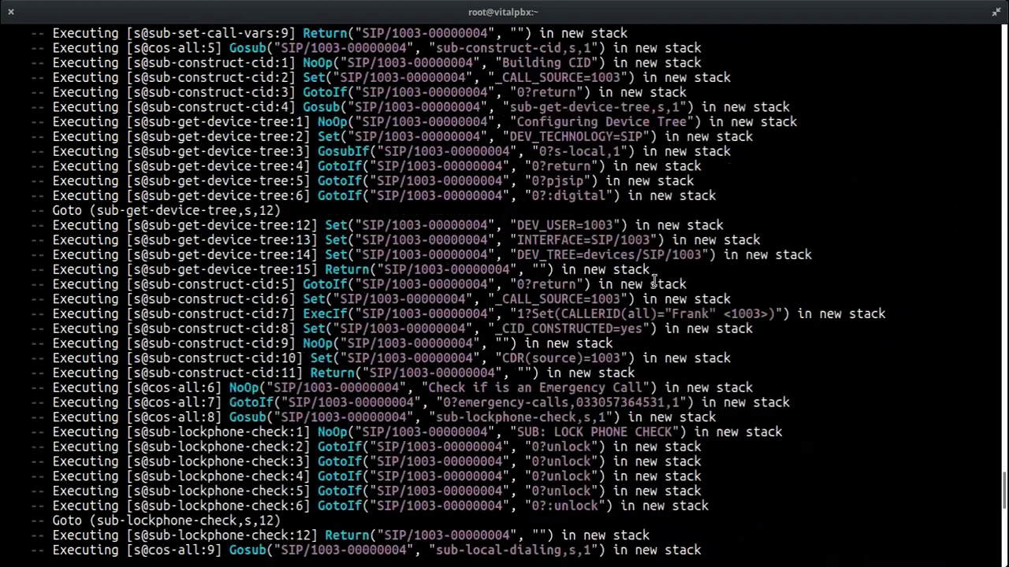
pyautogui.scroll(4, 661, 307)
pyautogui.scroll(2, 660, 308)
pyautogui.scroll(7, 662, 306)
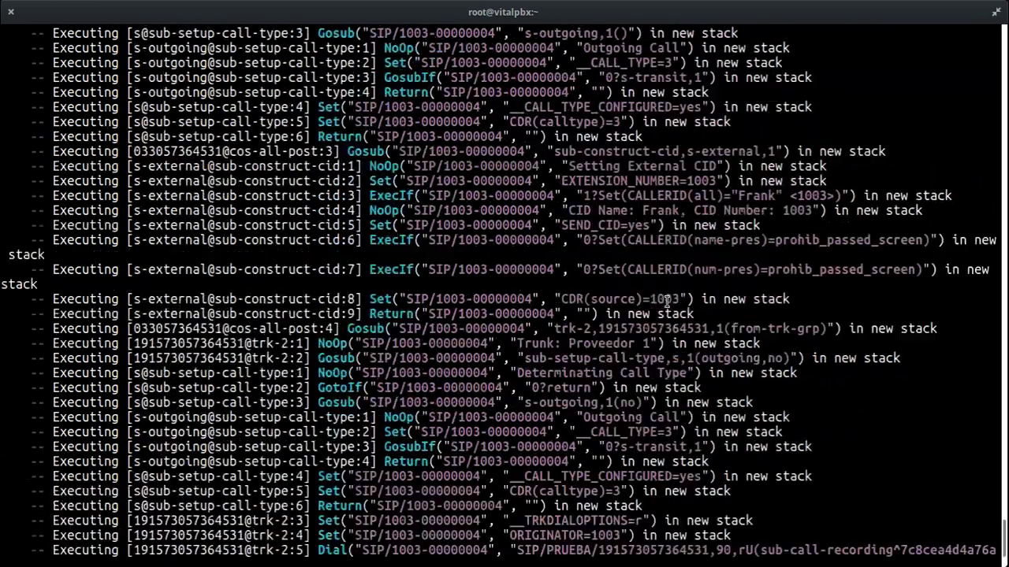
pyautogui.scroll(15, 665, 302)
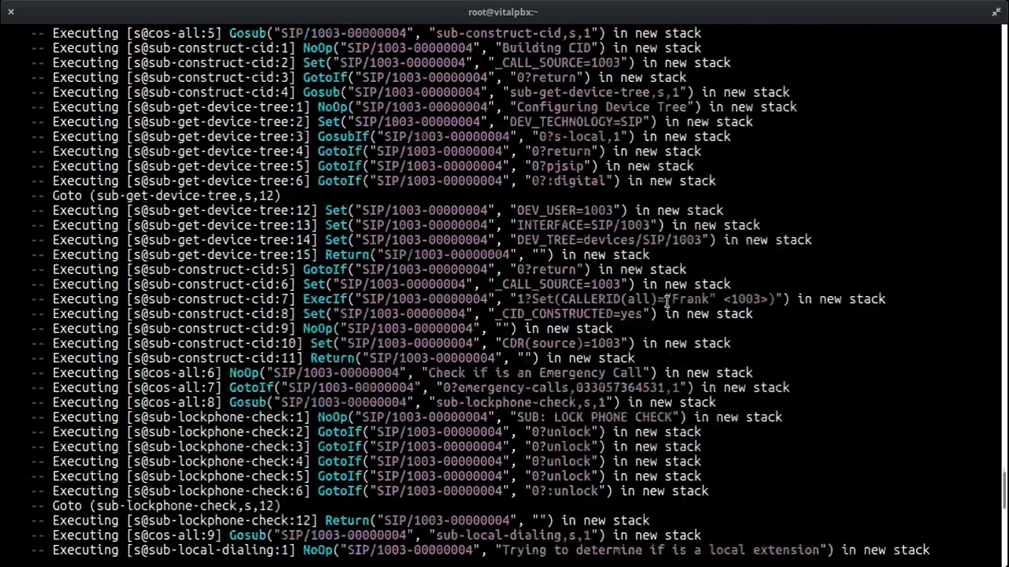
pyautogui.scroll(3, 666, 302)
pyautogui.scroll(4, 666, 302)
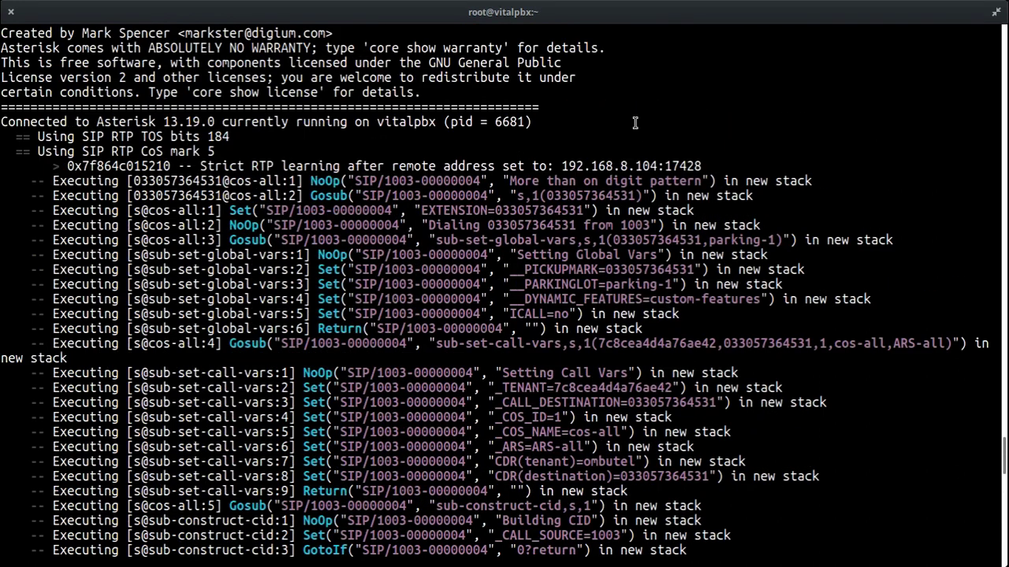
pyautogui.moveTo(542, 196); pyautogui.dragTo(632, 194)
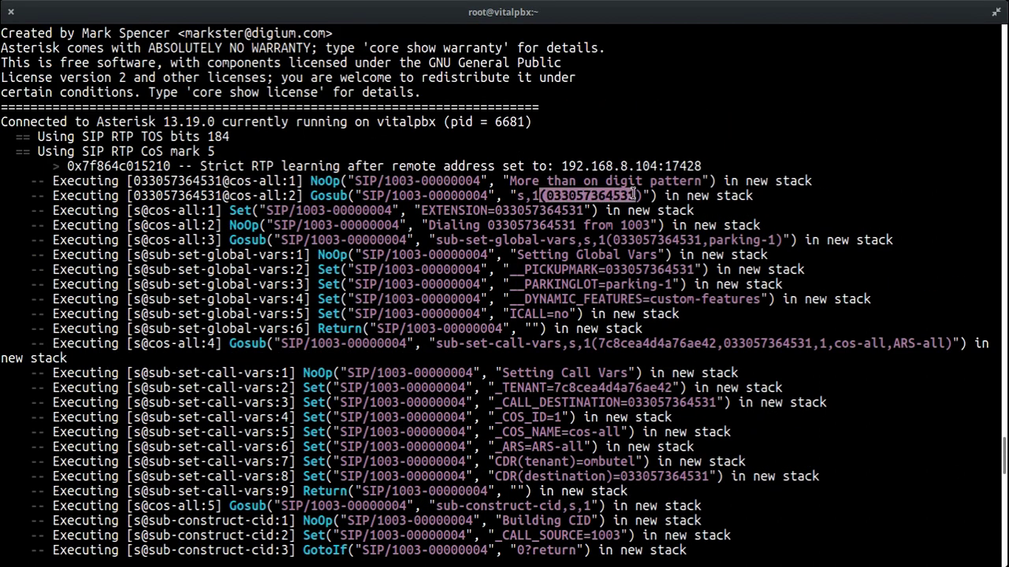
pyautogui.click(636, 199)
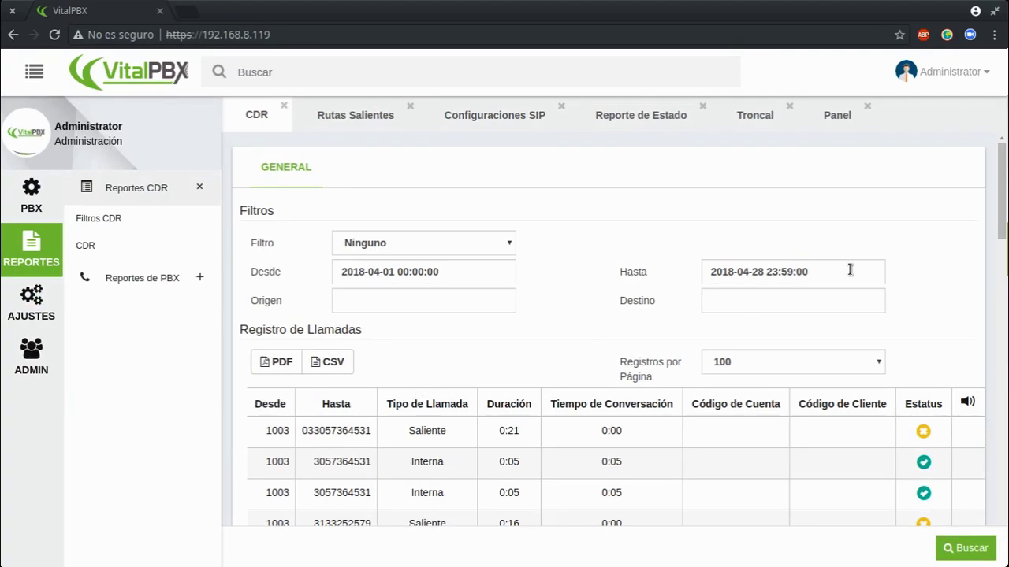
pyautogui.click(25, 189)
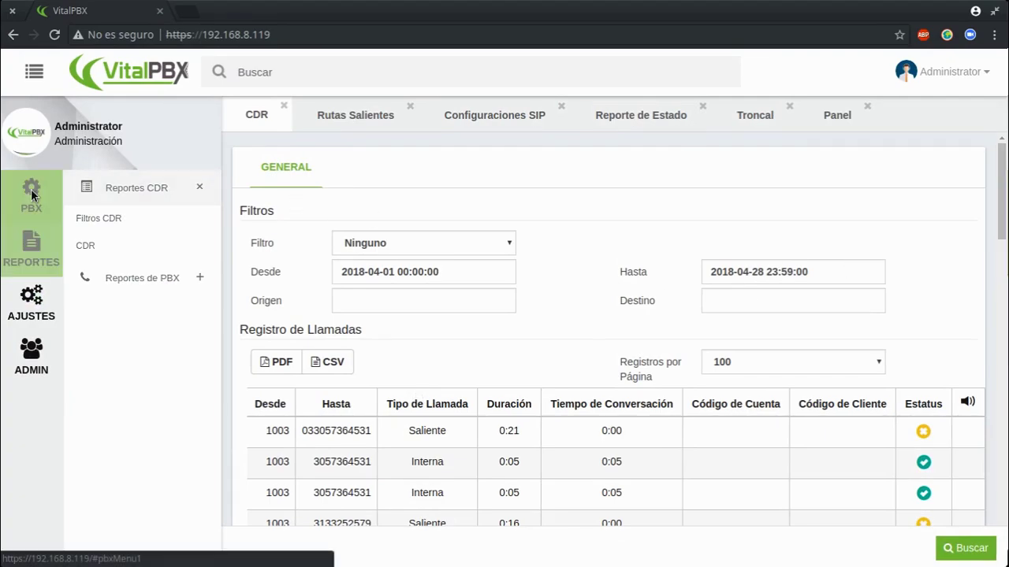